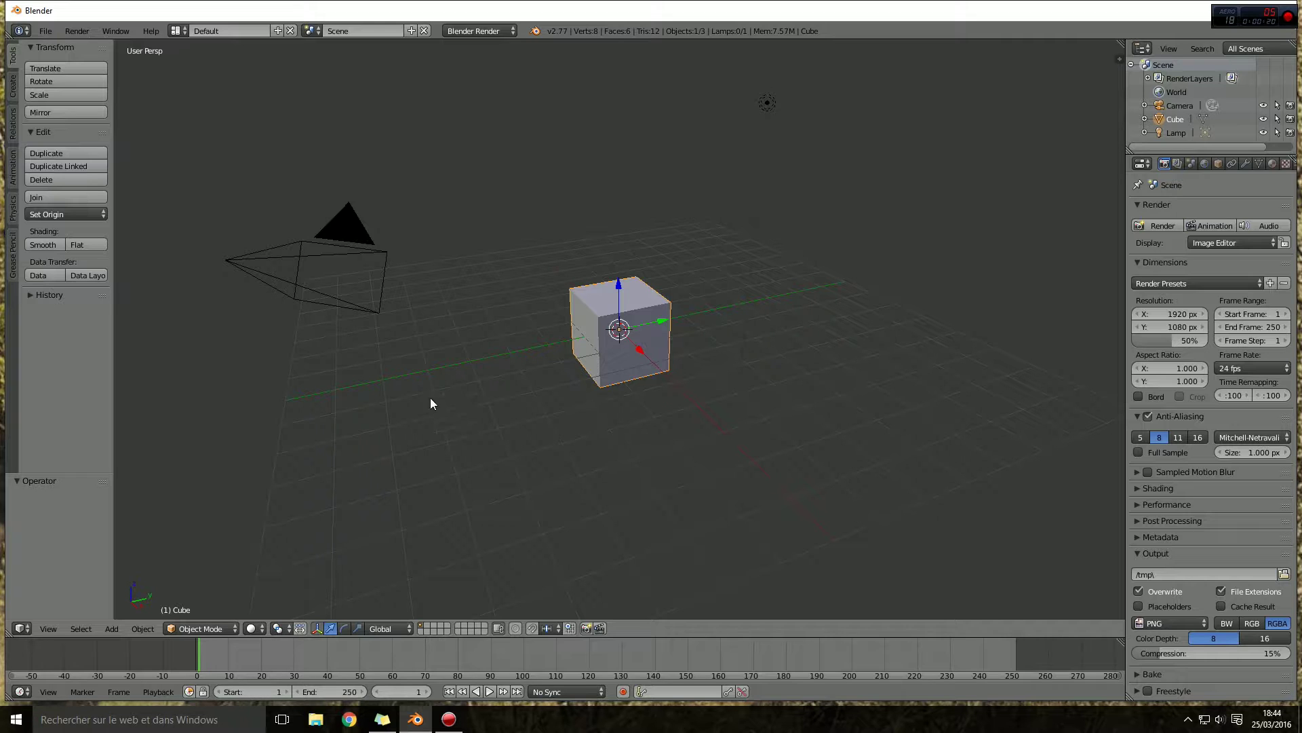
# - Orbit around the default cube until it is seen from above, camera at upper left
pyautogui.moveTo(431, 404)
pyautogui.mouseDown(button='middle')
pyautogui.moveTo(445, 379)
pyautogui.moveTo(616, 367)
pyautogui.moveTo(875, 453)
pyautogui.moveTo(677, 566)
pyautogui.moveTo(543, 407)
pyautogui.mouseUp(button='middle')
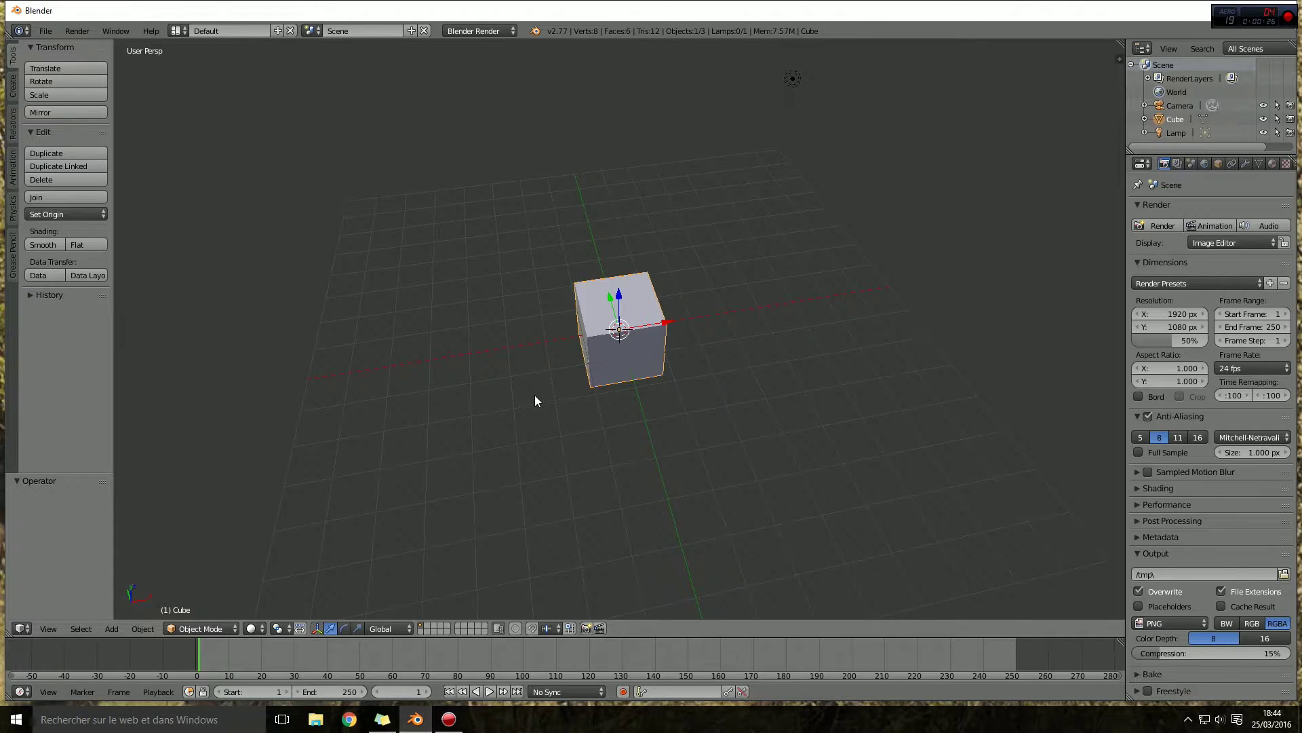
pyautogui.moveTo(536, 402)
pyautogui.mouseDown(button='middle')
pyautogui.moveTo(569, 393)
pyautogui.moveTo(620, 421)
pyautogui.moveTo(718, 388)
pyautogui.moveTo(799, 372)
pyautogui.moveTo(780, 387)
pyautogui.moveTo(805, 388)
pyautogui.moveTo(819, 372)
pyautogui.moveTo(776, 358)
pyautogui.moveTo(921, 390)
pyautogui.moveTo(910, 398)
pyautogui.moveTo(790, 345)
pyautogui.moveTo(689, 323)
pyautogui.moveTo(608, 338)
pyautogui.moveTo(583, 419)
pyautogui.moveTo(574, 378)
pyautogui.moveTo(591, 384)
pyautogui.mouseUp(button='middle')
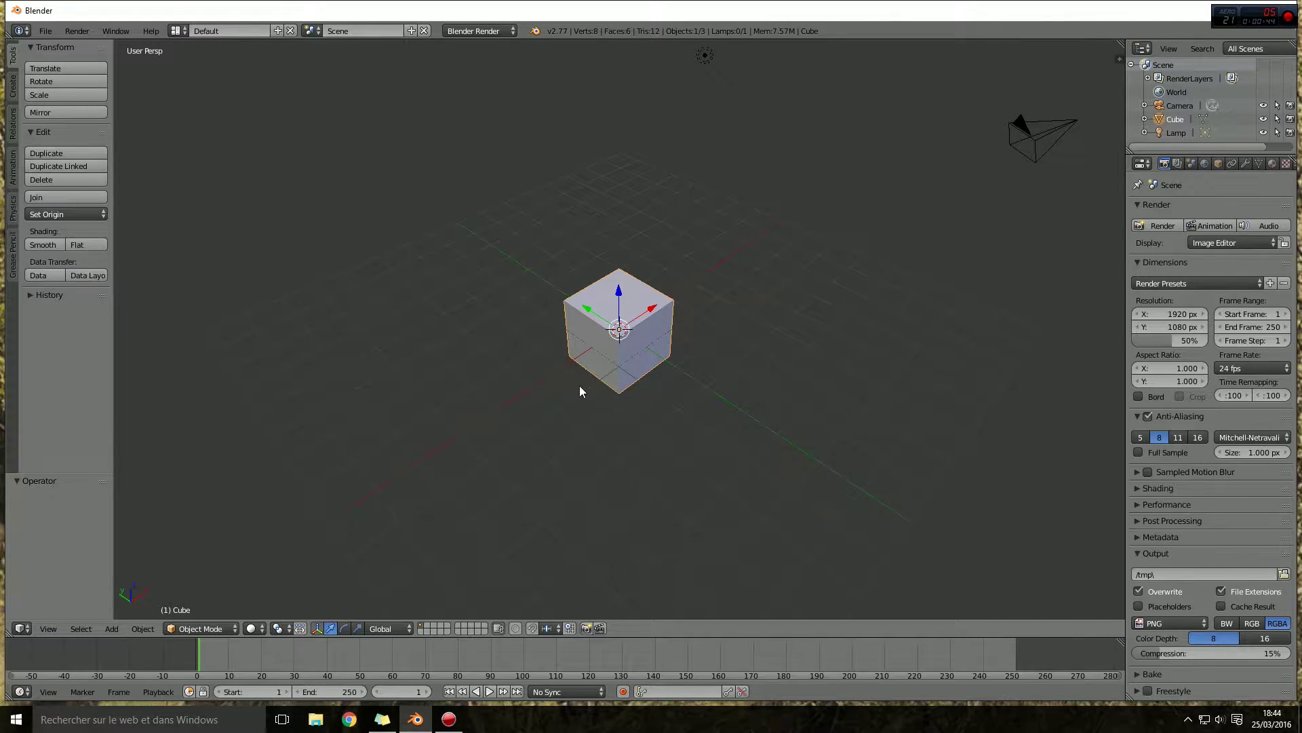
pyautogui.moveTo(579, 386)
pyautogui.mouseDown(button='middle')
pyautogui.moveTo(563, 391)
pyautogui.moveTo(611, 390)
pyautogui.moveTo(676, 351)
pyautogui.moveTo(734, 342)
pyautogui.moveTo(754, 343)
pyautogui.moveTo(759, 362)
pyautogui.moveTo(725, 345)
pyautogui.mouseUp(button='middle')
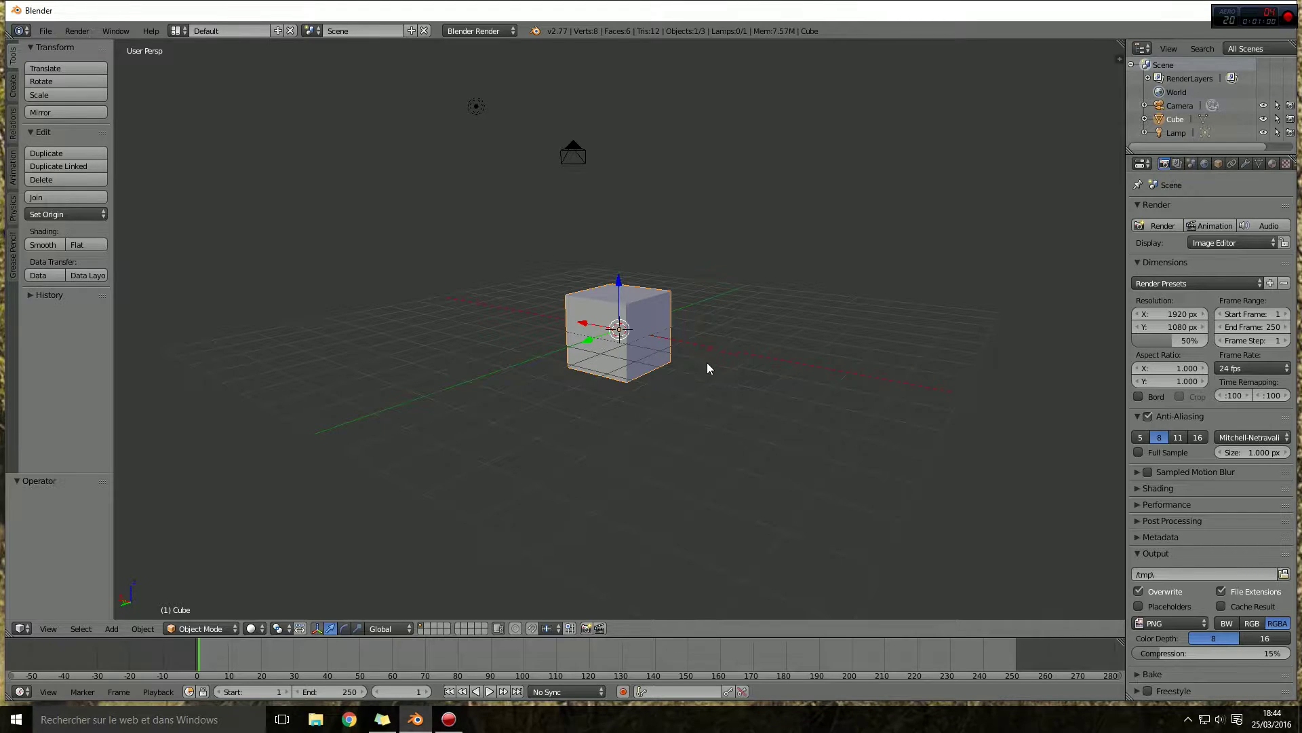
pyautogui.moveTo(708, 364)
pyautogui.mouseDown(button='middle')
pyautogui.moveTo(650, 411)
pyautogui.moveTo(639, 360)
pyautogui.mouseUp(button='middle')
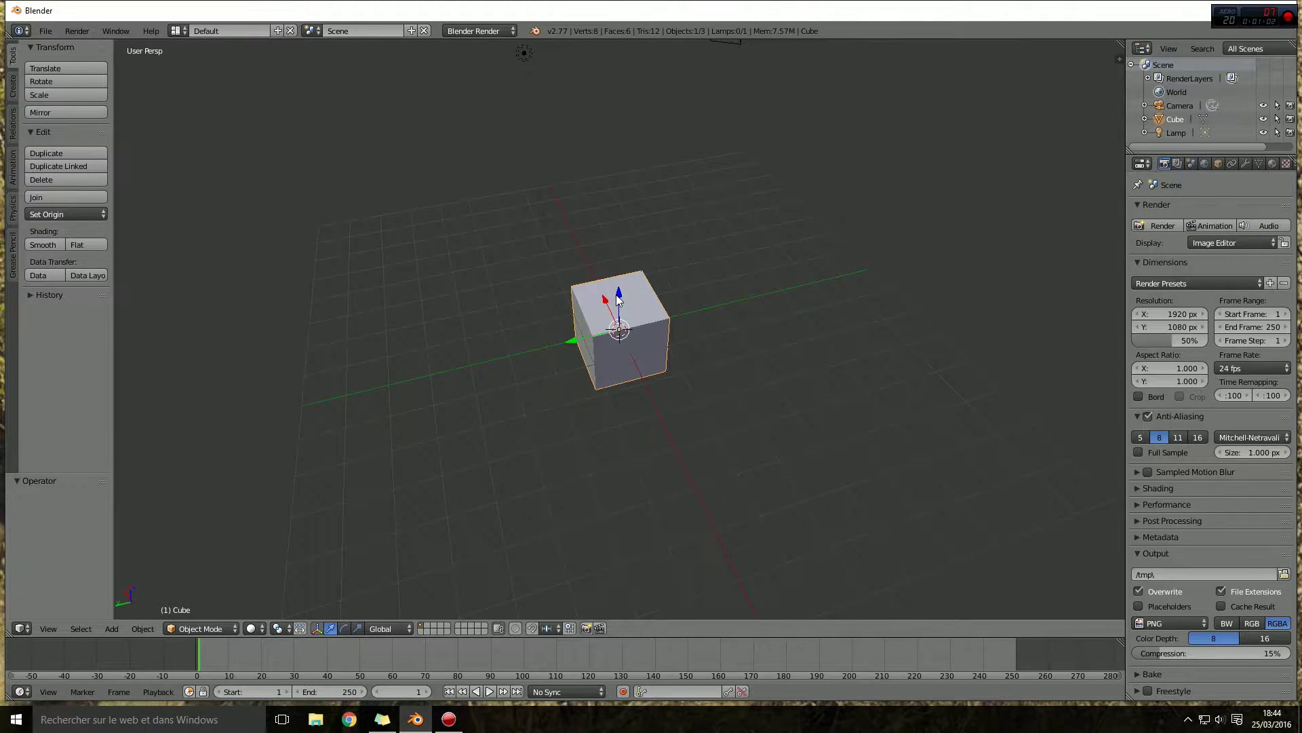
pyautogui.moveTo(615, 341)
pyautogui.mouseDown(button='middle')
pyautogui.moveTo(661, 355)
pyautogui.moveTo(764, 296)
pyautogui.moveTo(818, 354)
pyautogui.moveTo(798, 325)
pyautogui.moveTo(737, 290)
pyautogui.moveTo(696, 289)
pyautogui.moveTo(692, 300)
pyautogui.moveTo(769, 309)
pyautogui.moveTo(733, 367)
pyautogui.moveTo(821, 314)
pyautogui.moveTo(731, 308)
pyautogui.mouseUp(button='middle')
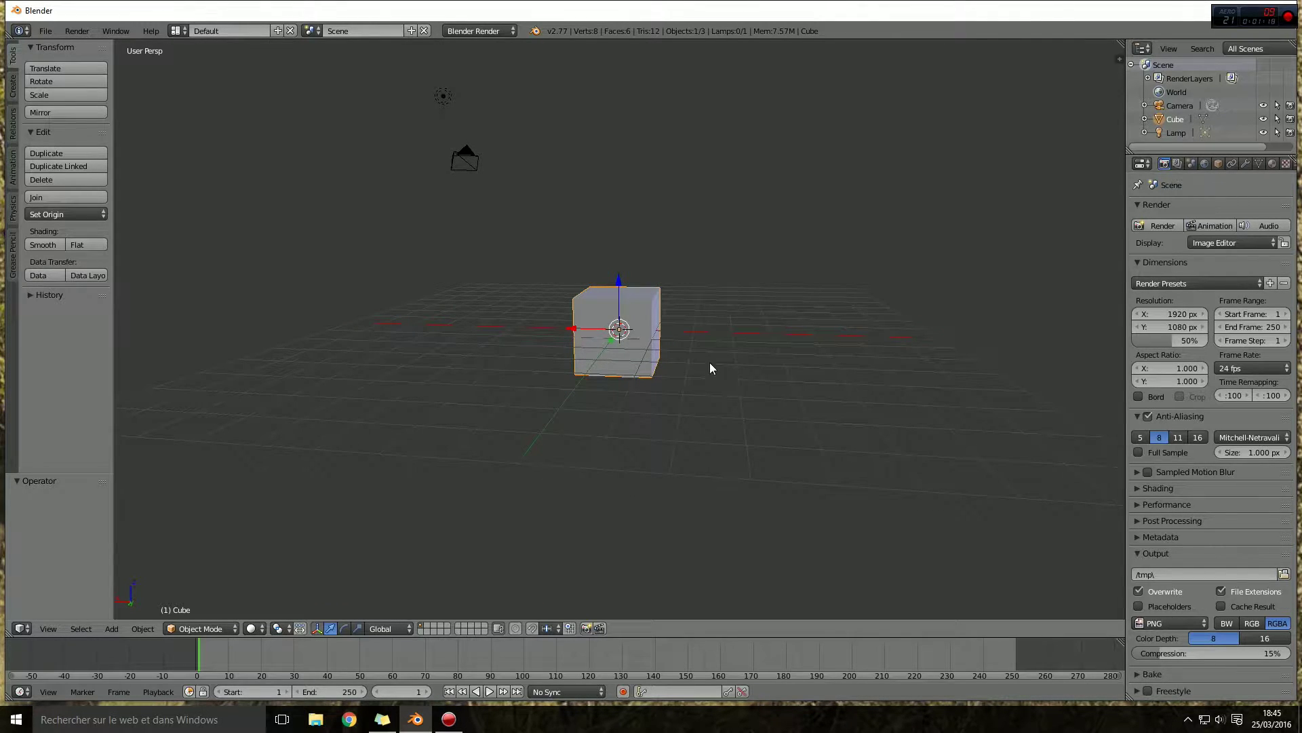
pyautogui.moveTo(710, 363)
pyautogui.mouseDown(button='middle')
pyautogui.moveTo(716, 445)
pyautogui.moveTo(730, 463)
pyautogui.mouseUp(button='middle')
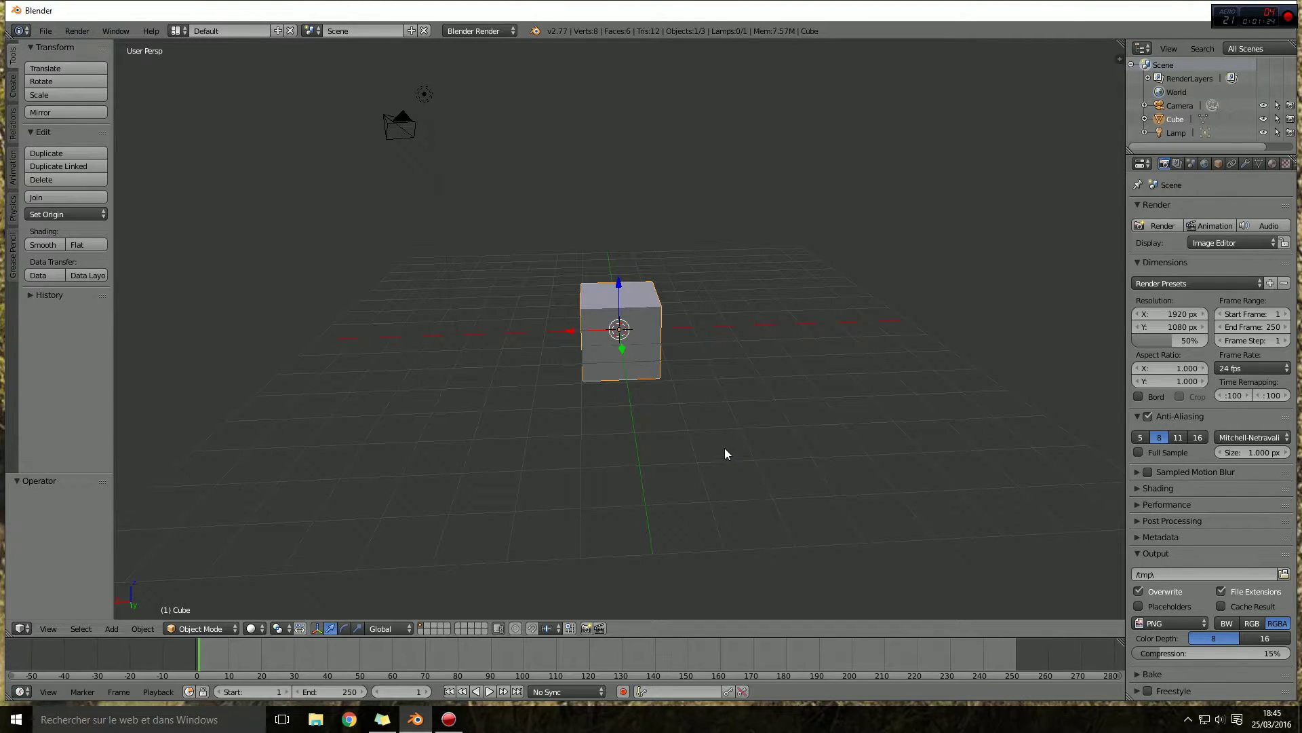
pyautogui.moveTo(725, 448); pyautogui.dragTo(762, 476, button='middle')
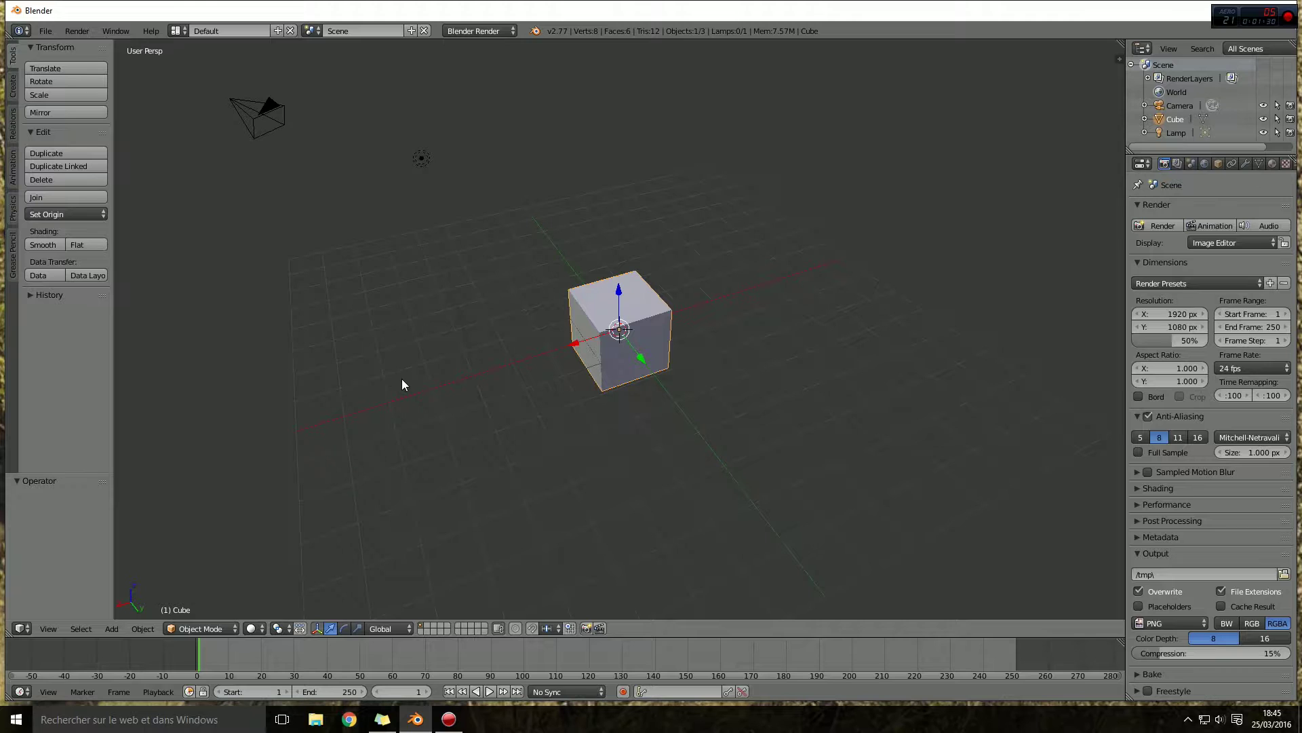
pyautogui.press('g')
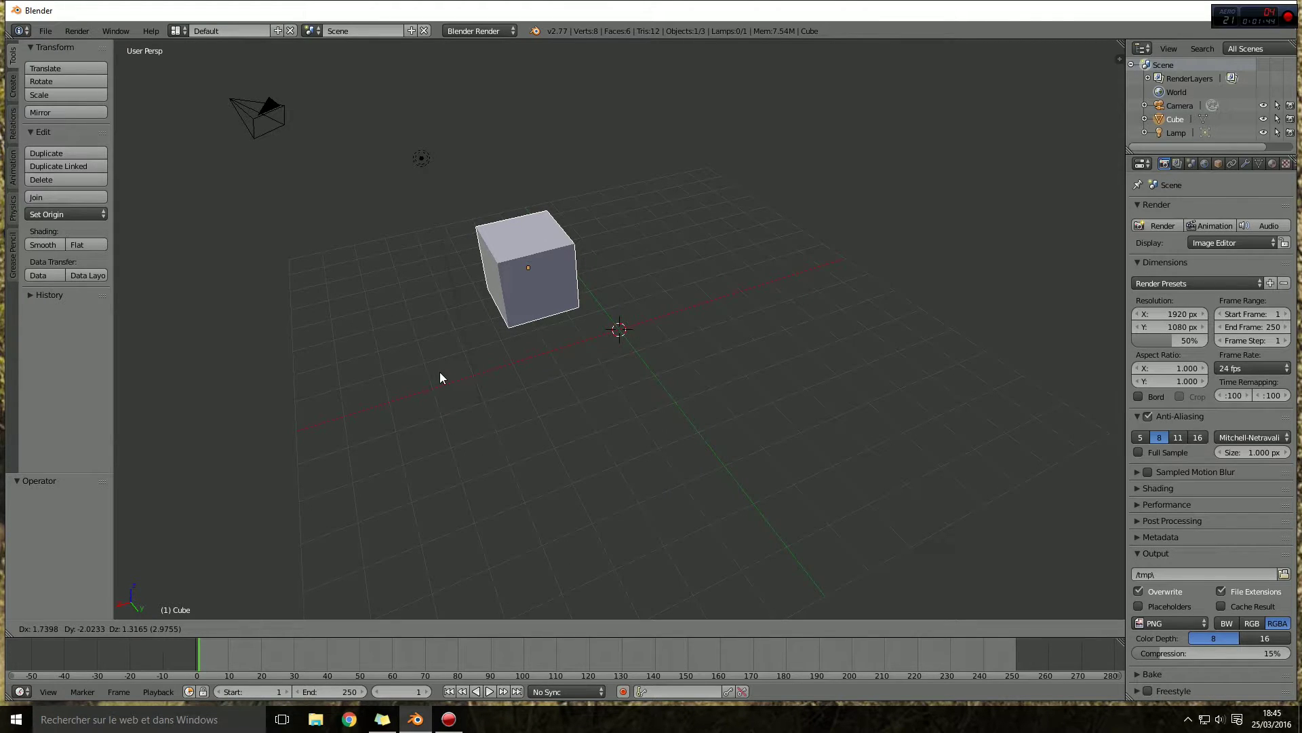
pyautogui.press('x')
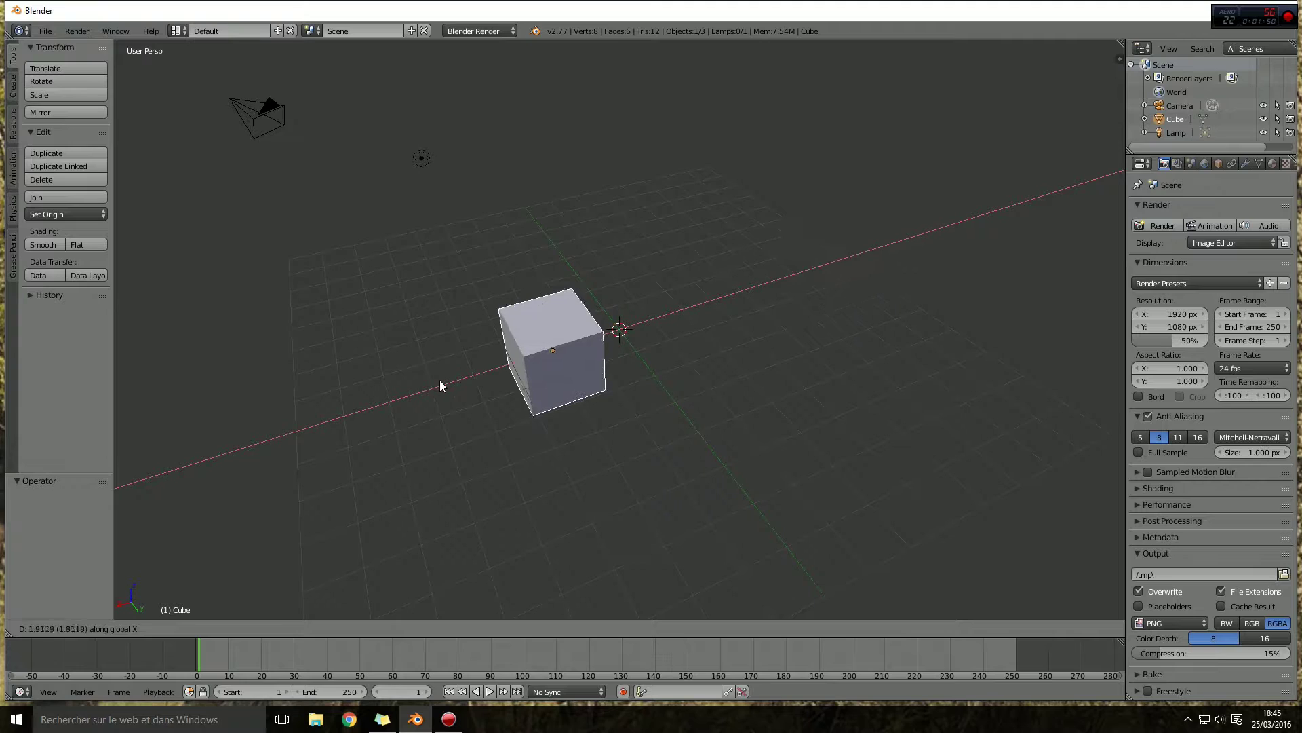
pyautogui.click(394, 401)
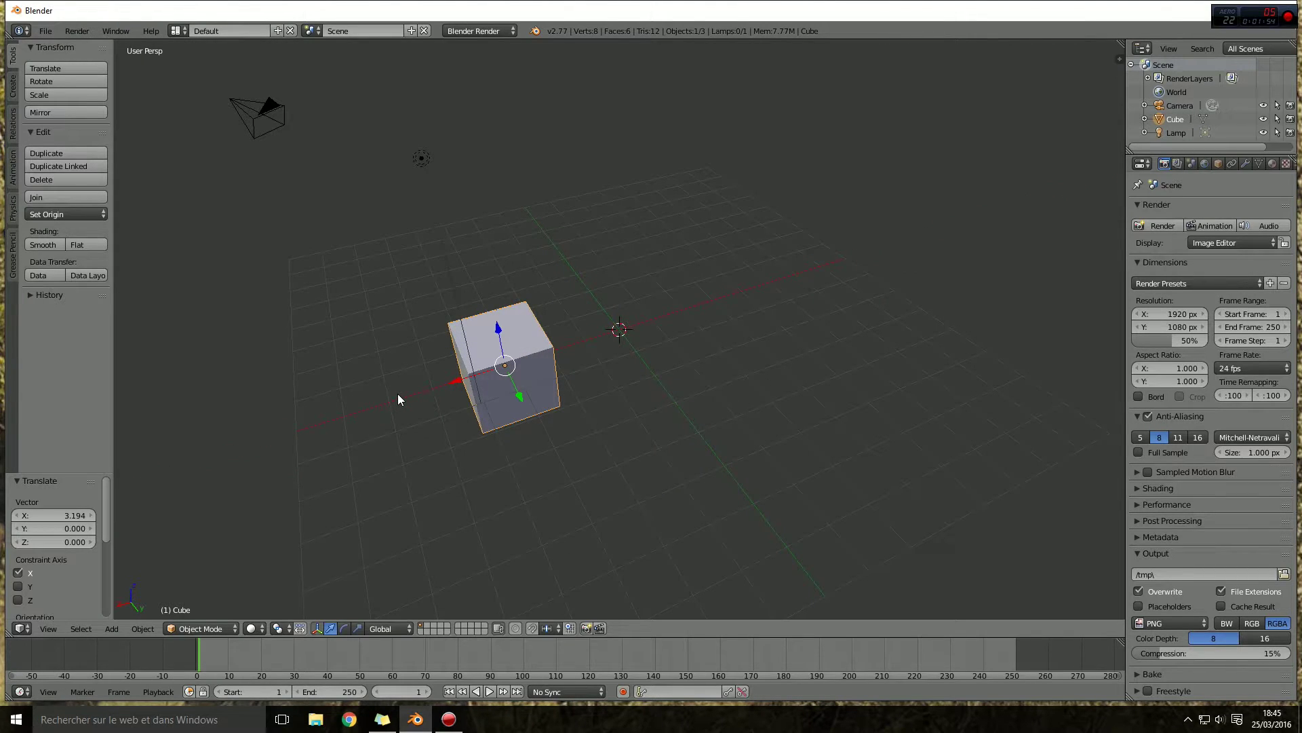
pyautogui.hotkey('ctrl', 'z')
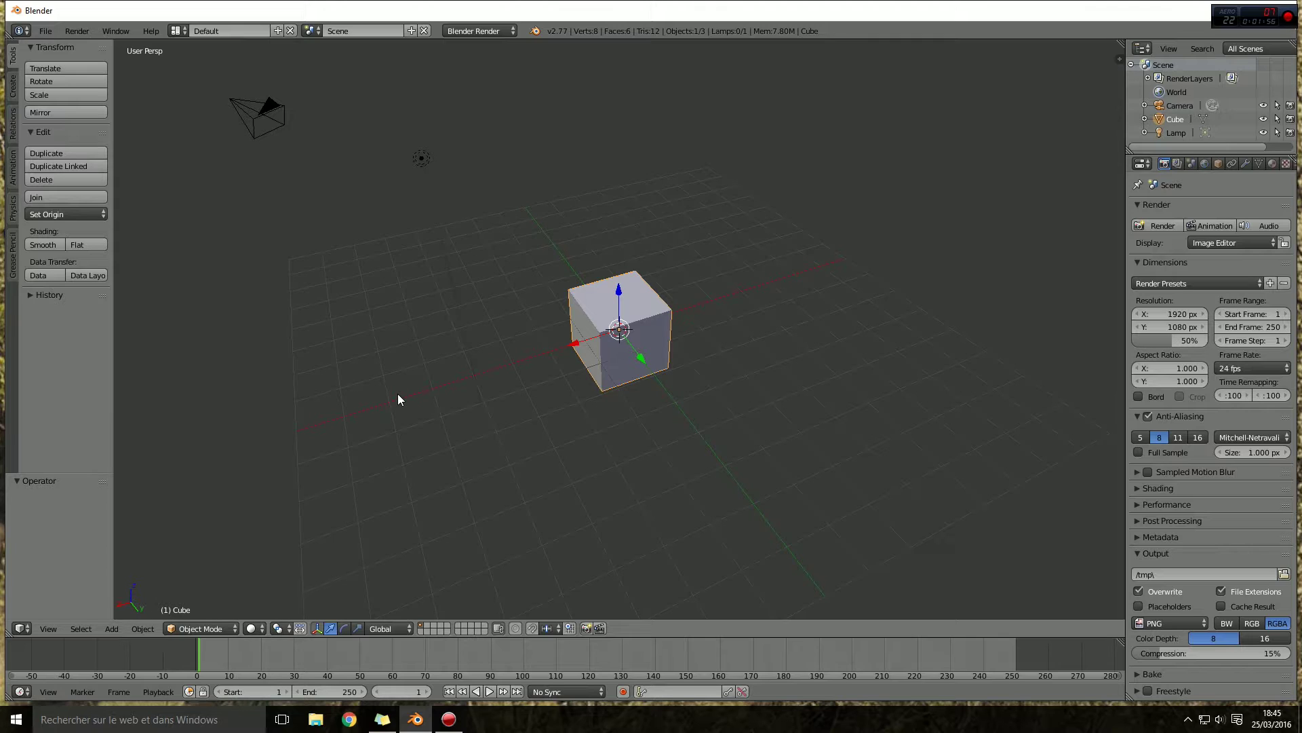
pyautogui.press('g')
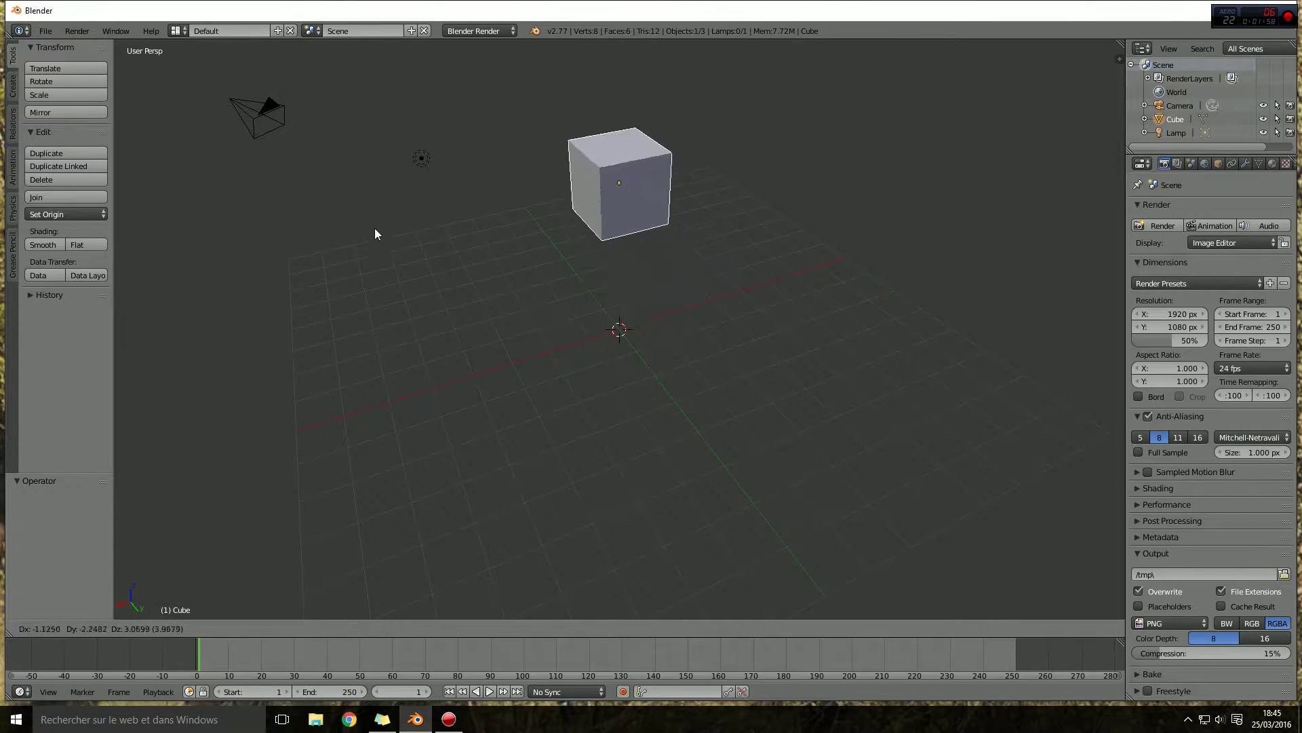
pyautogui.press('z')
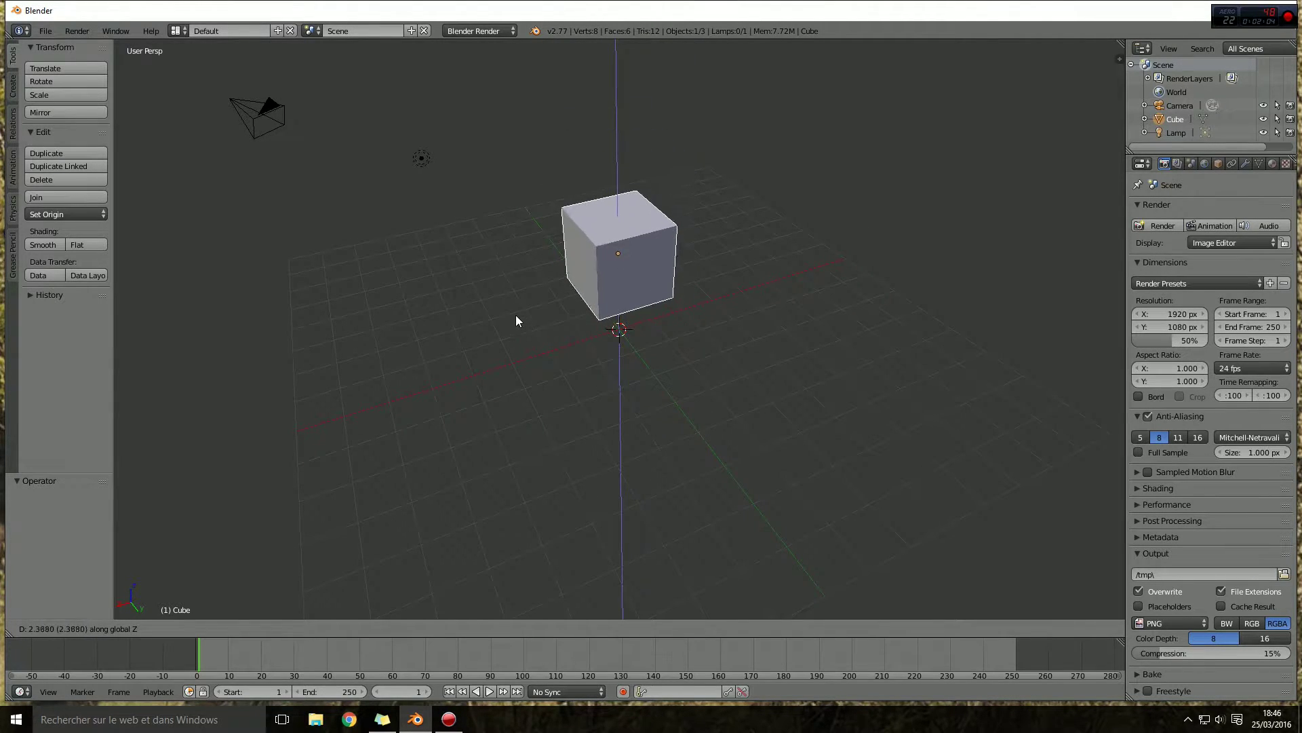
pyautogui.press('y')
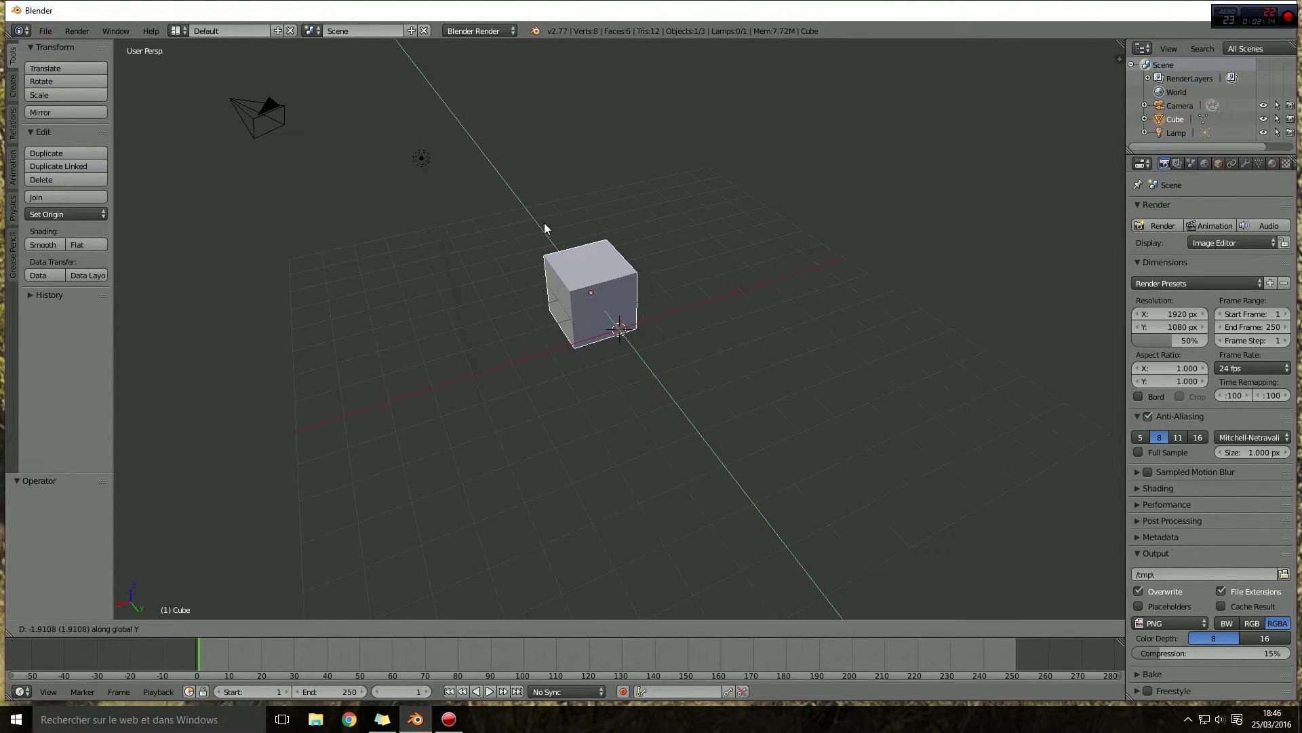
pyautogui.press('Escape')
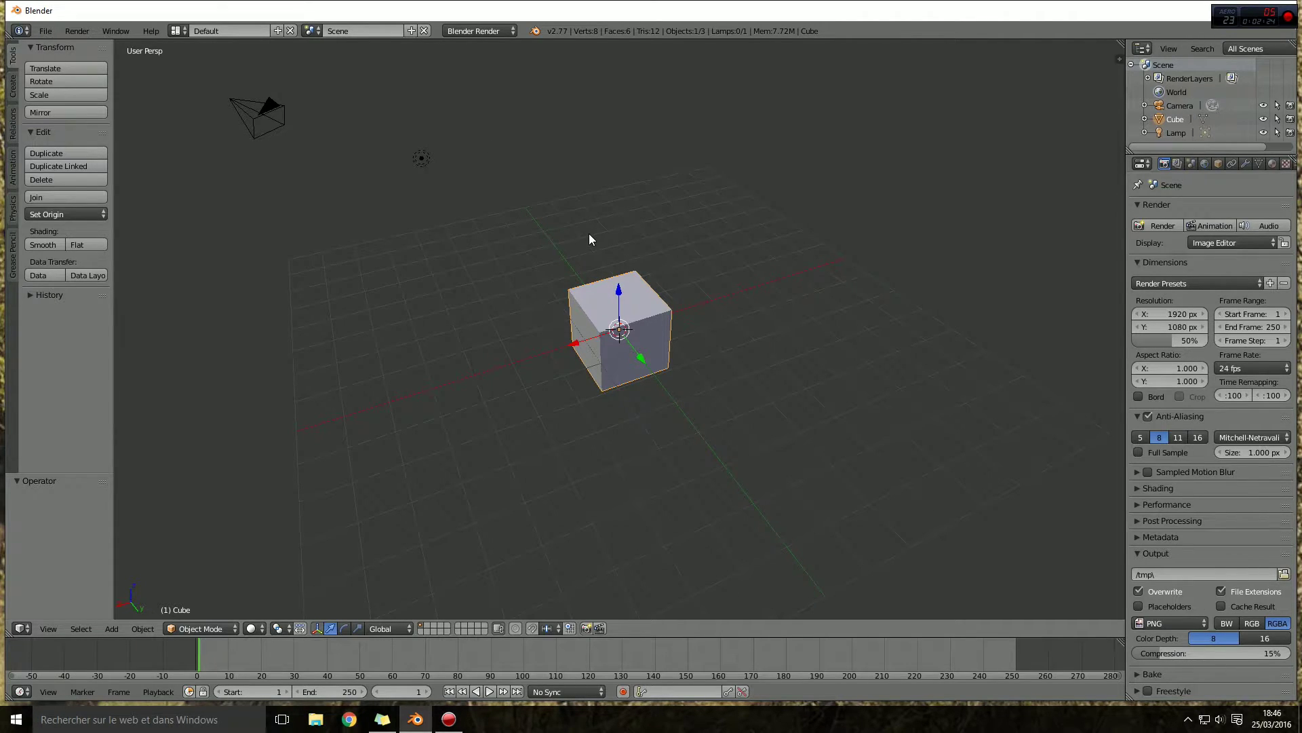
pyautogui.press('g')
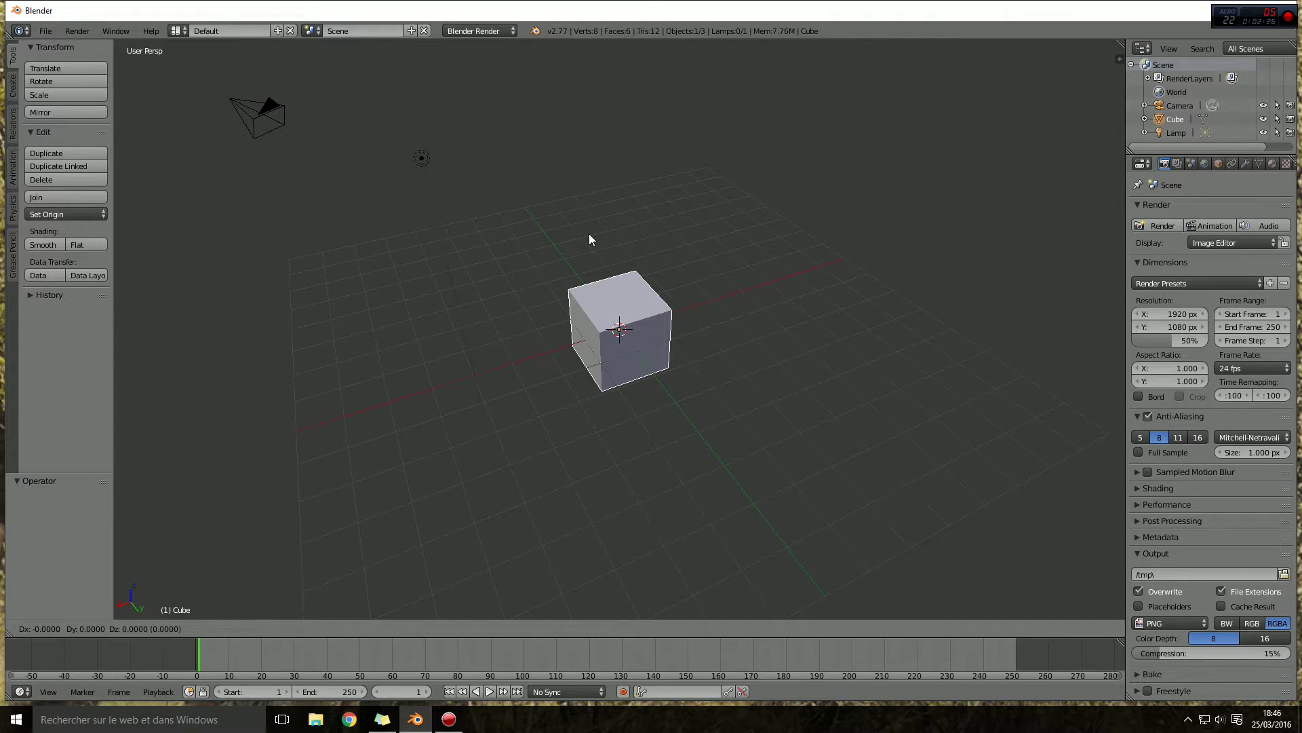
pyautogui.press('z')
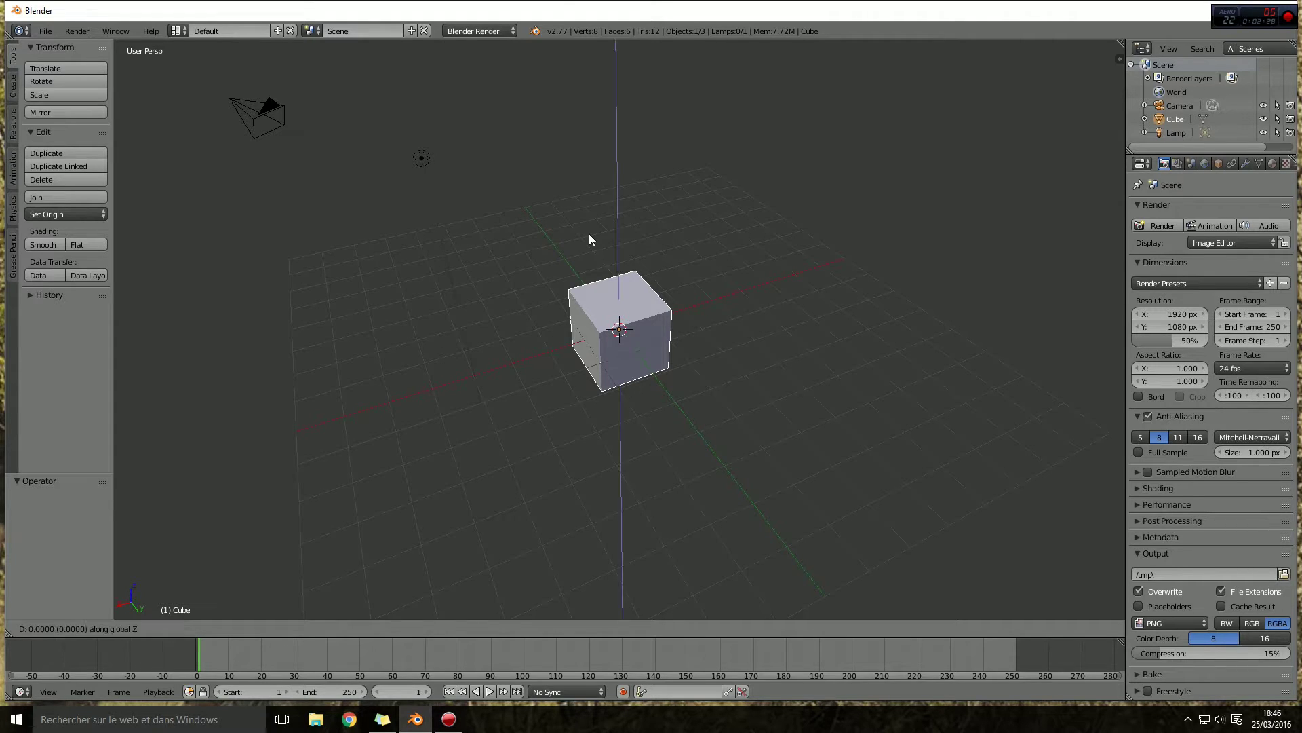
pyautogui.rightClick(574, 248)
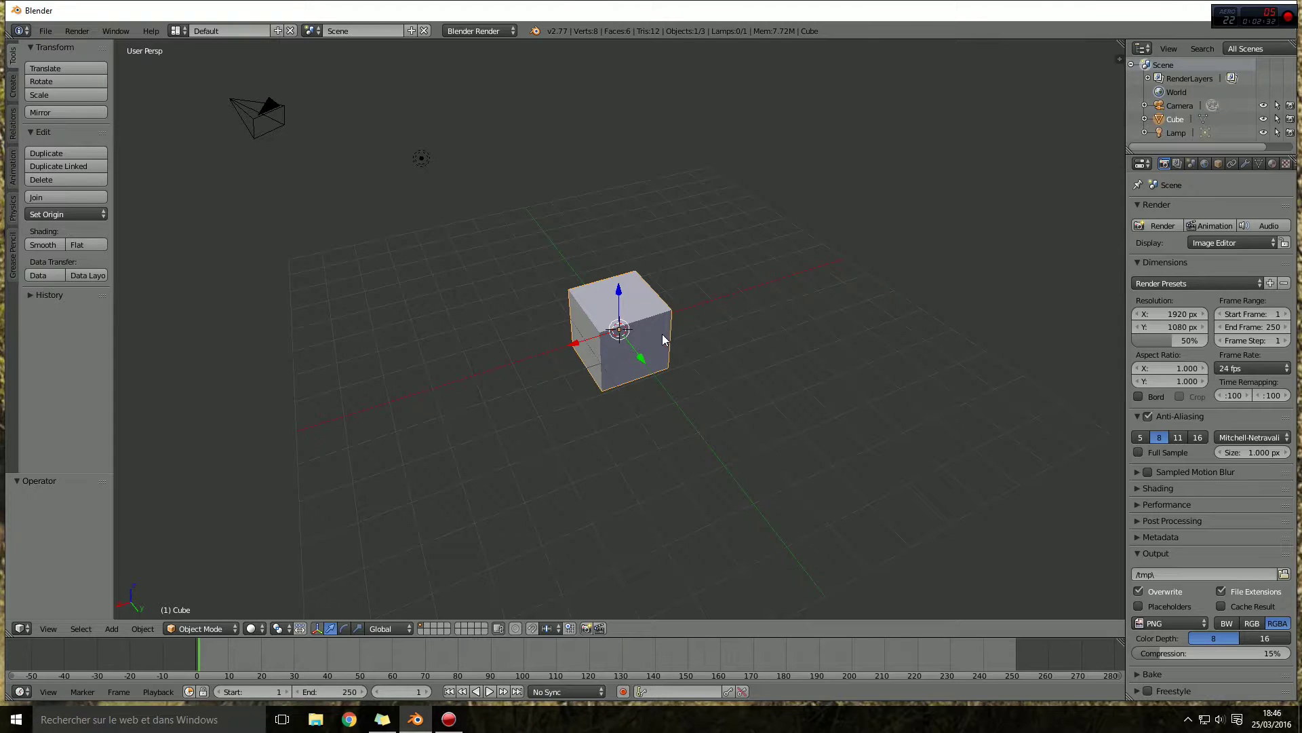
pyautogui.press('g')
pyautogui.hotkey('shift', 'z')
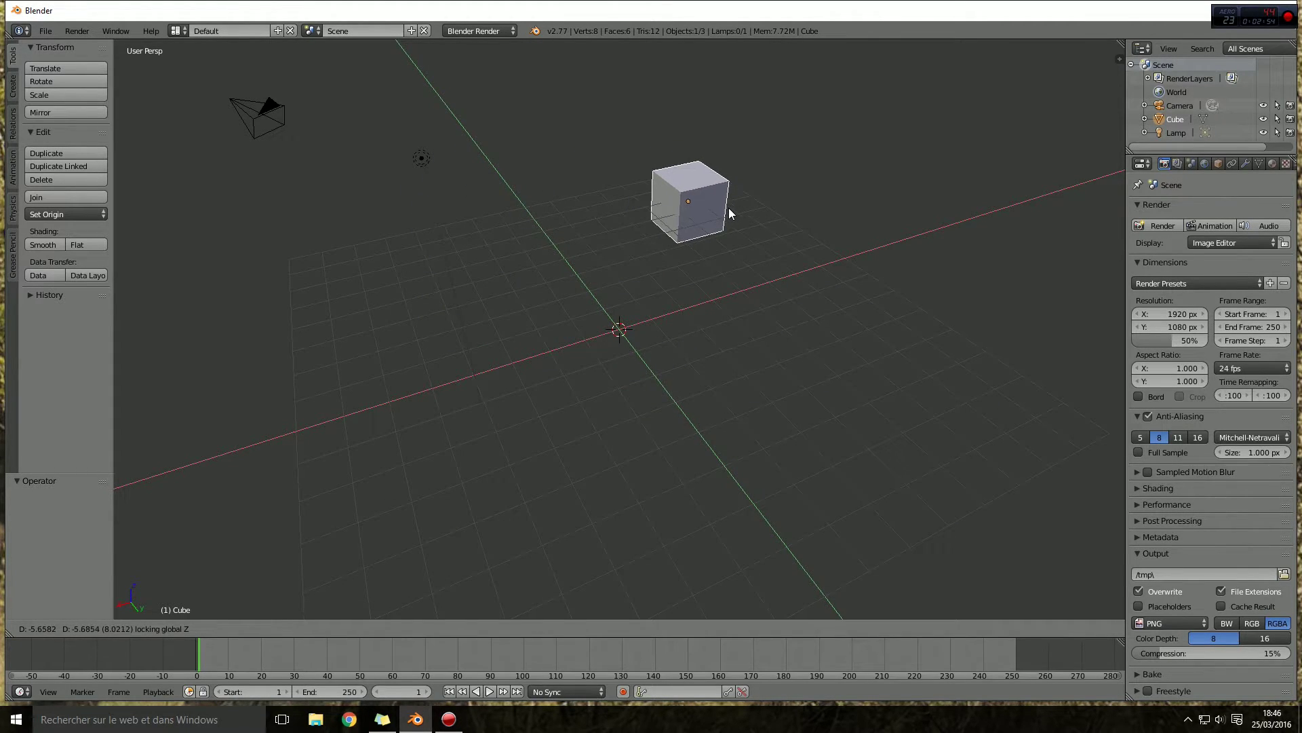
pyautogui.press('Escape')
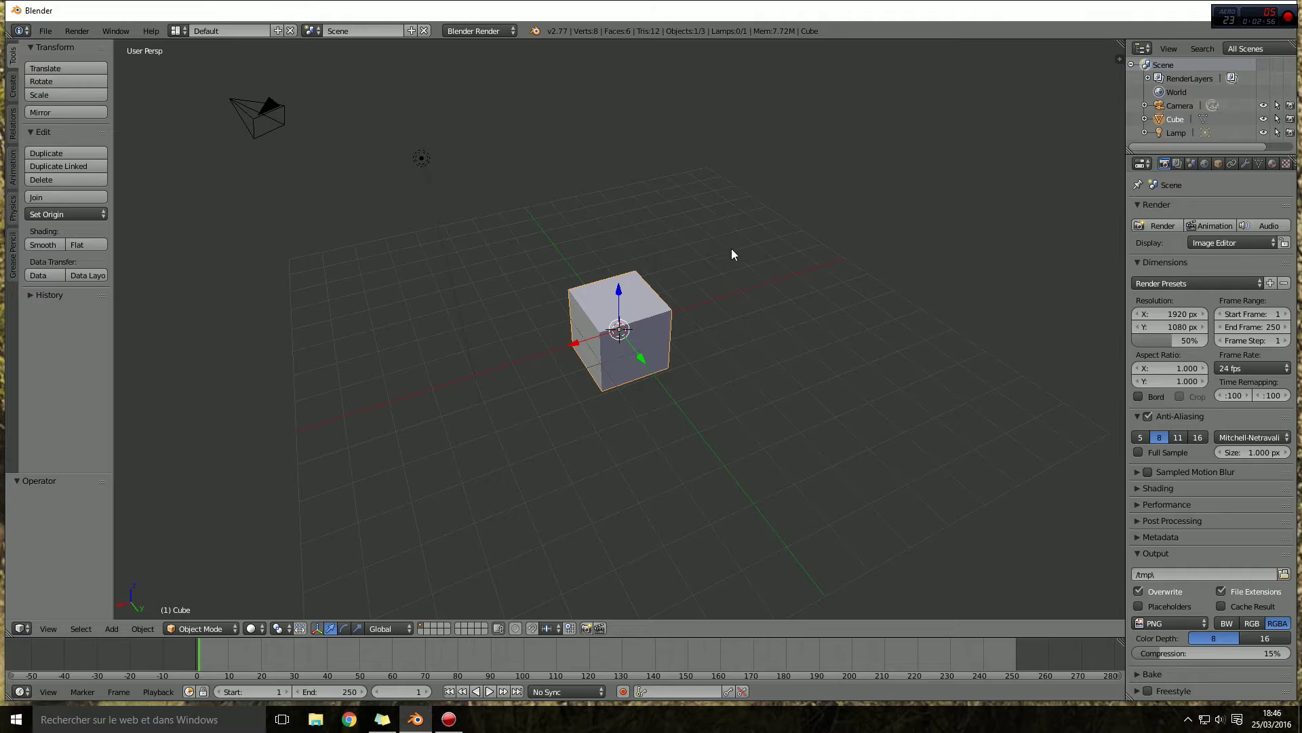
# - Orbit the view slightly around the cube and begin rotating it
pyautogui.moveTo(778, 388)
pyautogui.mouseDown(button='middle')
pyautogui.moveTo(227, 346)
pyautogui.moveTo(184, 383)
pyautogui.moveTo(202, 398)
pyautogui.mouseUp(button='middle')
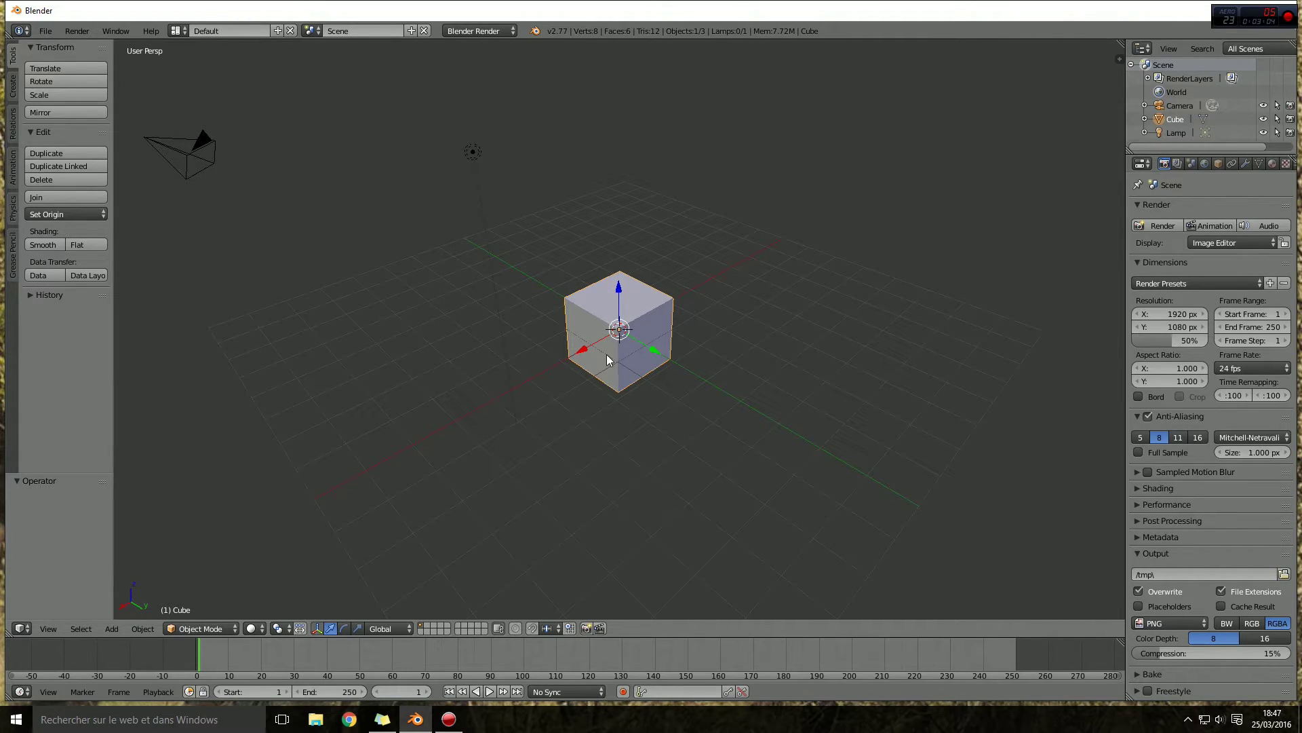
pyautogui.moveTo(683, 369); pyautogui.dragTo(618, 369, button='middle')
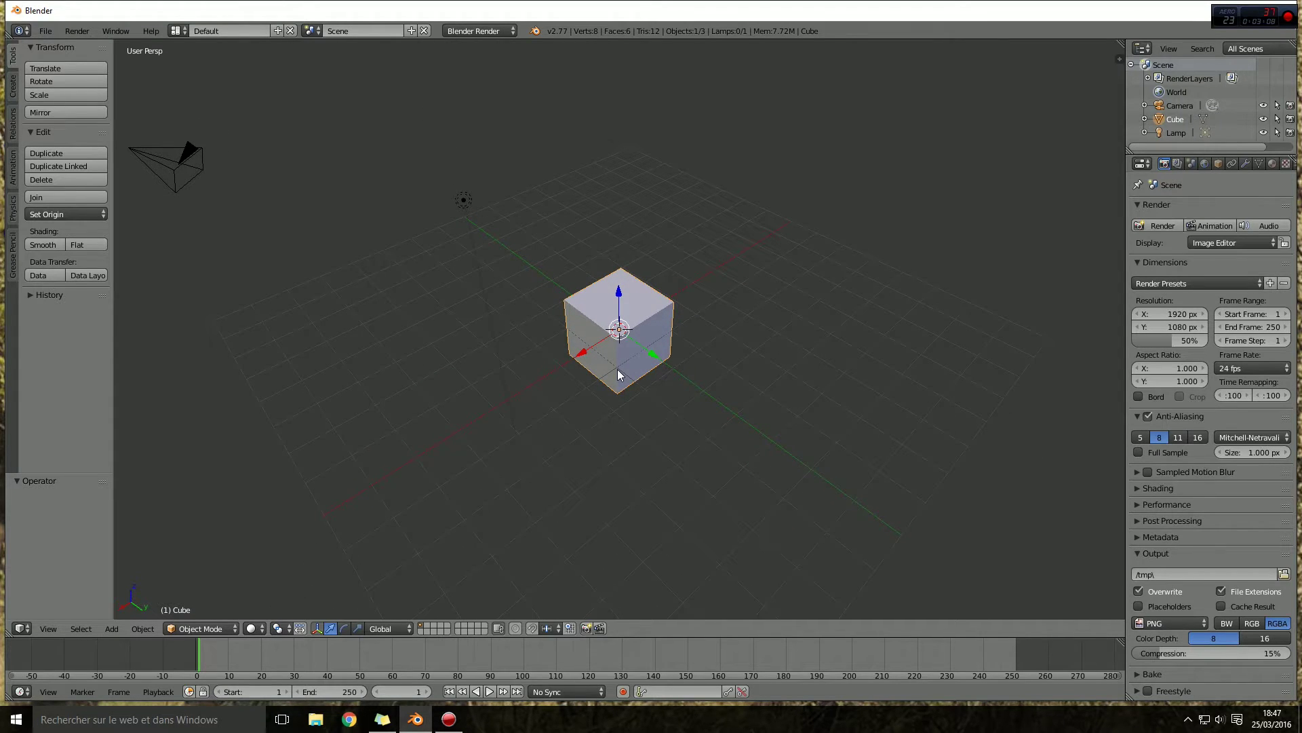
pyautogui.press('r')
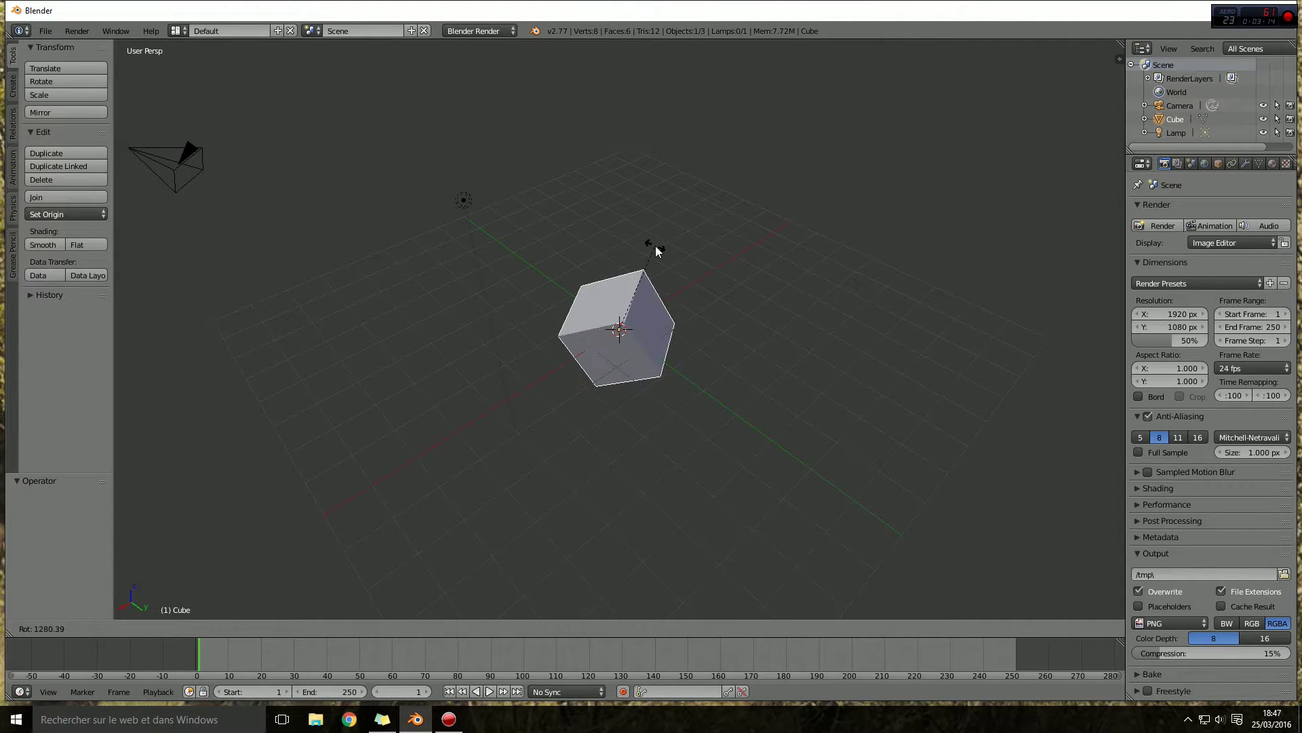
# - Rotate the cube constrained to the global Z axis, then begin moving it freely
pyautogui.press('x')
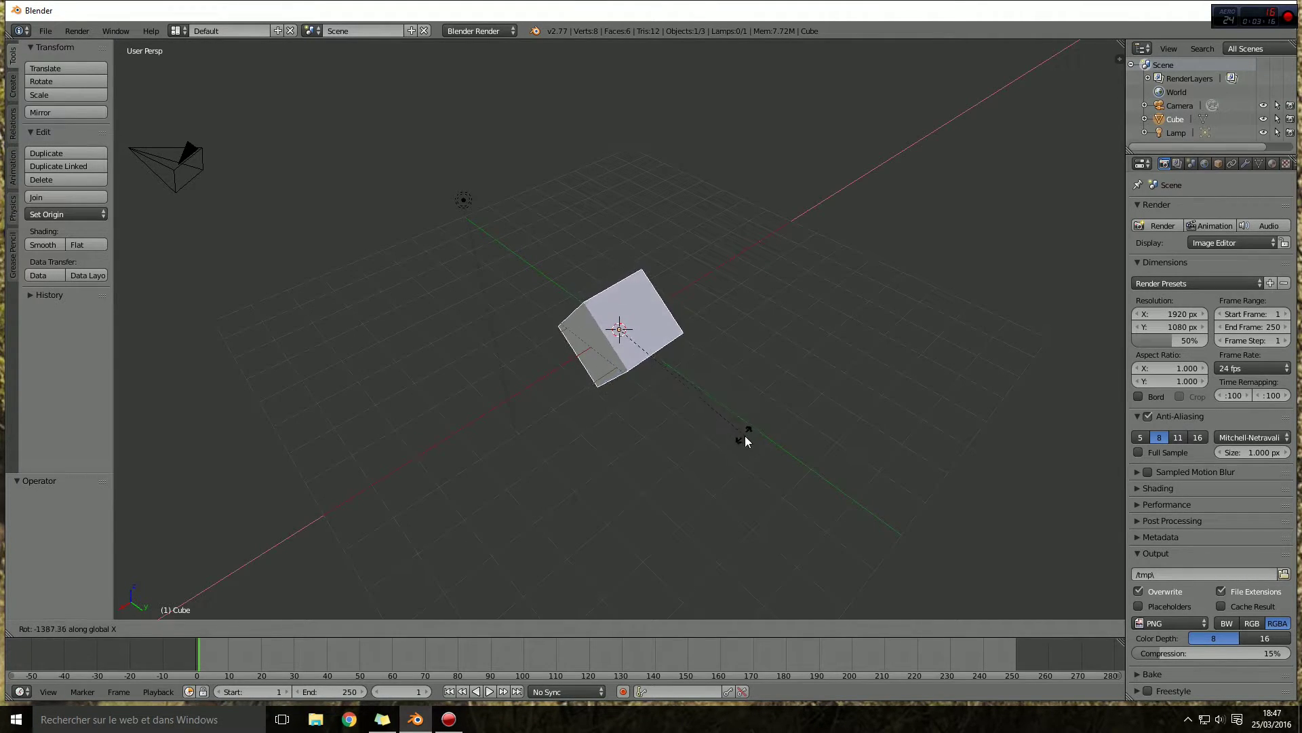
pyautogui.press('y')
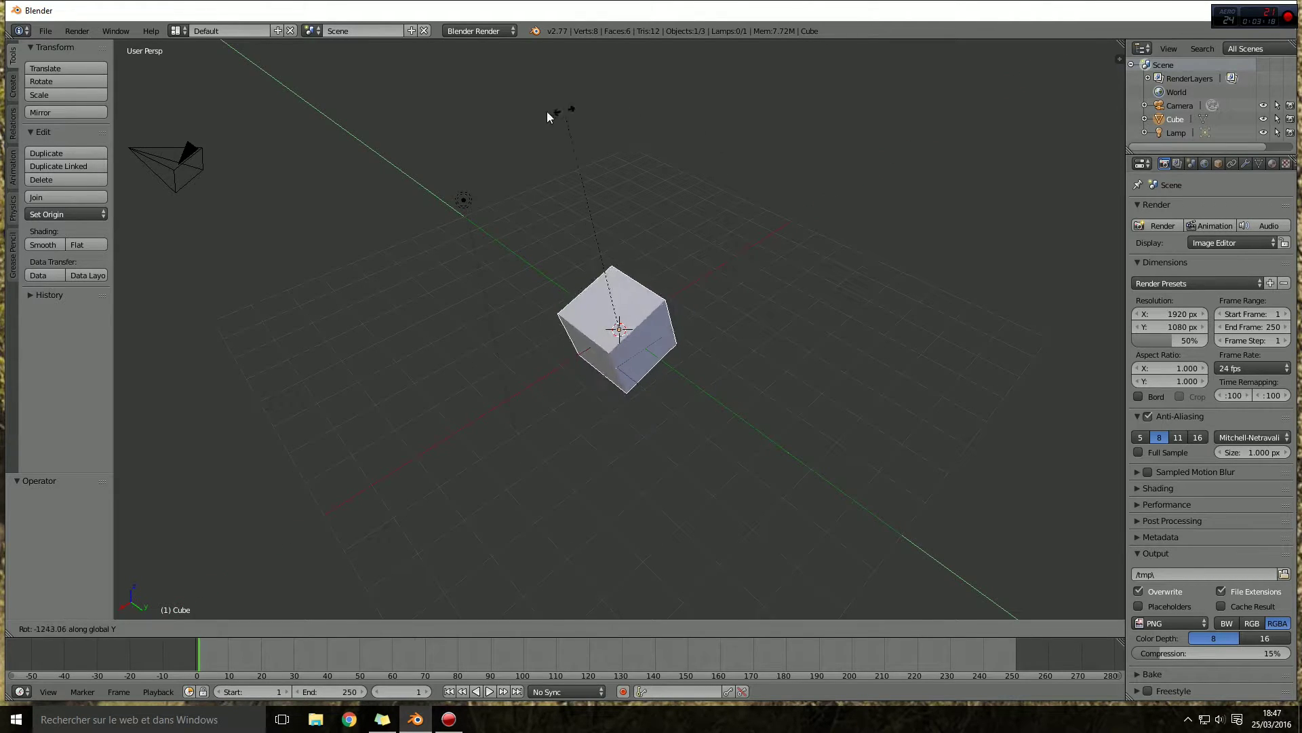
pyautogui.press('z')
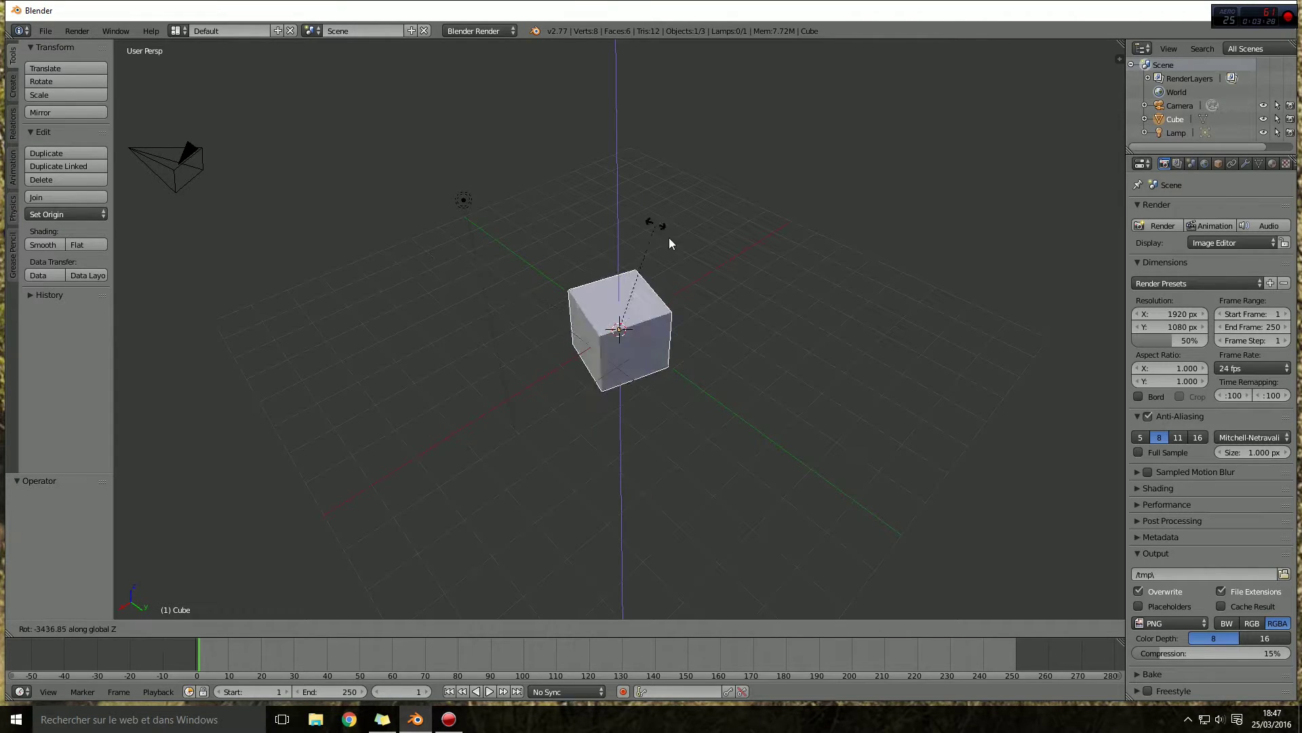
pyautogui.click(672, 319)
pyautogui.moveTo(670, 327)
pyautogui.mouseDown(button='middle')
pyautogui.moveTo(816, 325)
pyautogui.moveTo(819, 342)
pyautogui.moveTo(703, 404)
pyautogui.moveTo(747, 377)
pyautogui.moveTo(804, 302)
pyautogui.moveTo(852, 388)
pyautogui.moveTo(690, 352)
pyautogui.mouseUp(button='middle')
pyautogui.press('g')
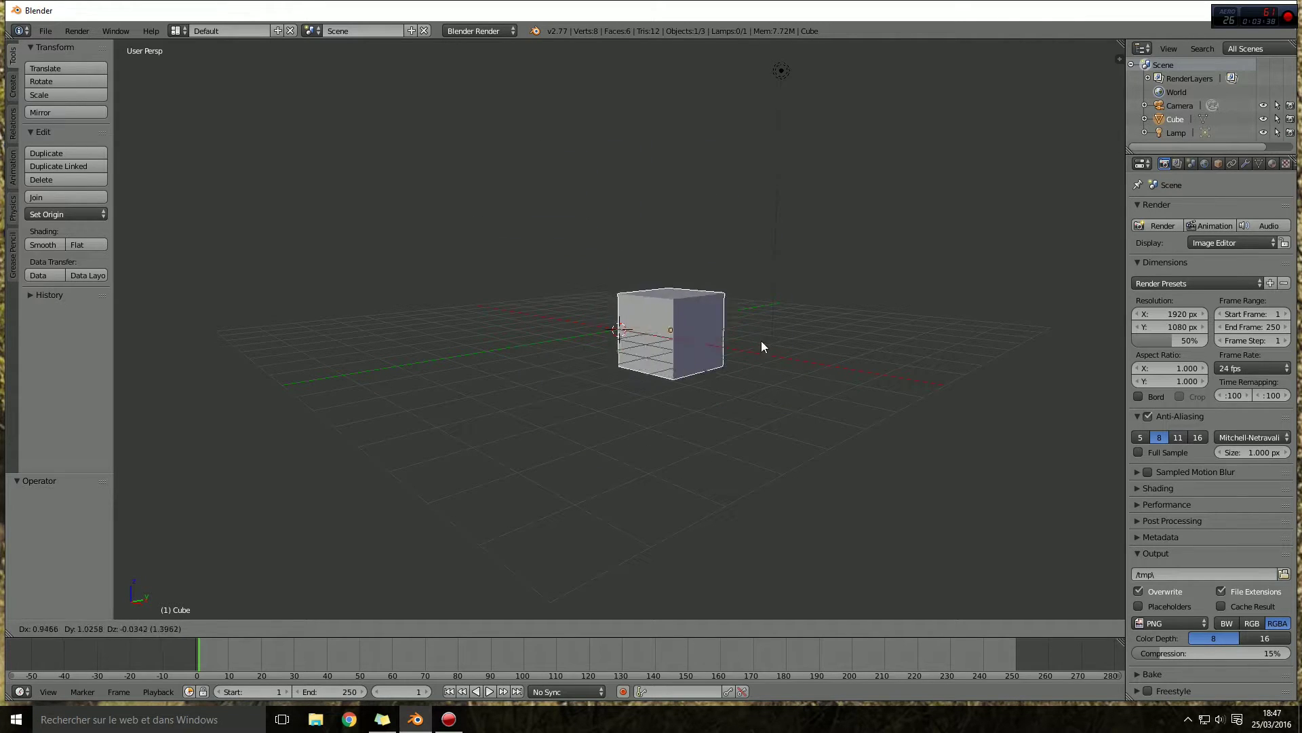
# - Cancel the move, rotate the cube freely, then clear its rotation with Alt+R
pyautogui.press('Escape')
pyautogui.press('r')
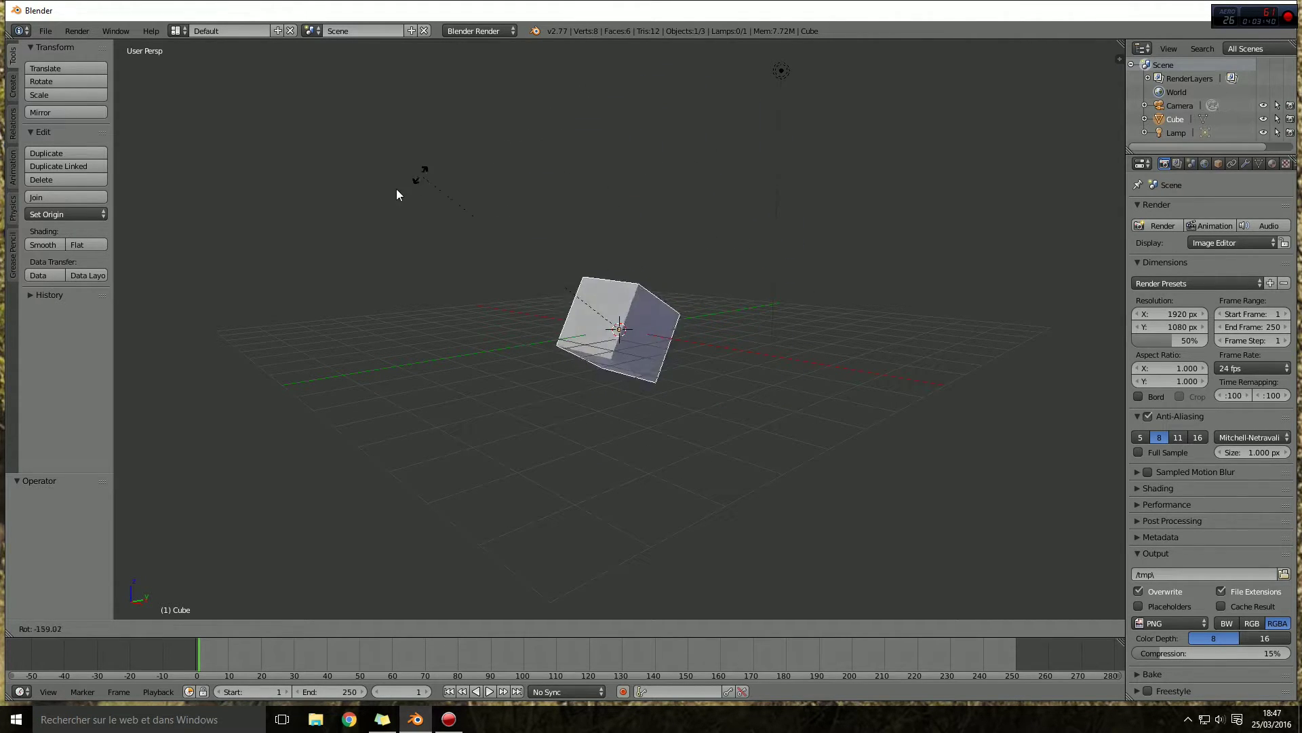
pyautogui.click(598, 377)
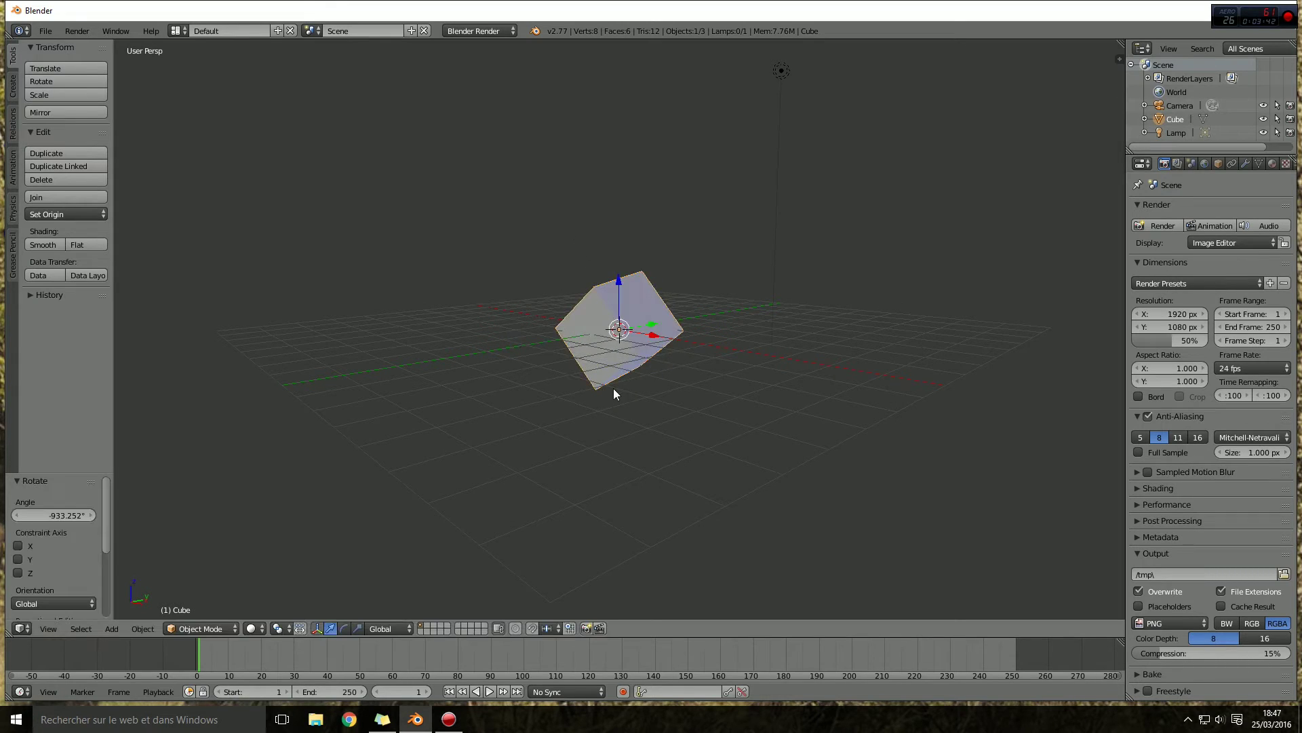
pyautogui.moveTo(613, 388)
pyautogui.mouseDown(button='middle')
pyautogui.moveTo(679, 432)
pyautogui.moveTo(830, 374)
pyautogui.moveTo(762, 405)
pyautogui.moveTo(640, 404)
pyautogui.moveTo(575, 425)
pyautogui.mouseUp(button='middle')
pyautogui.hotkey('alt', 'r')
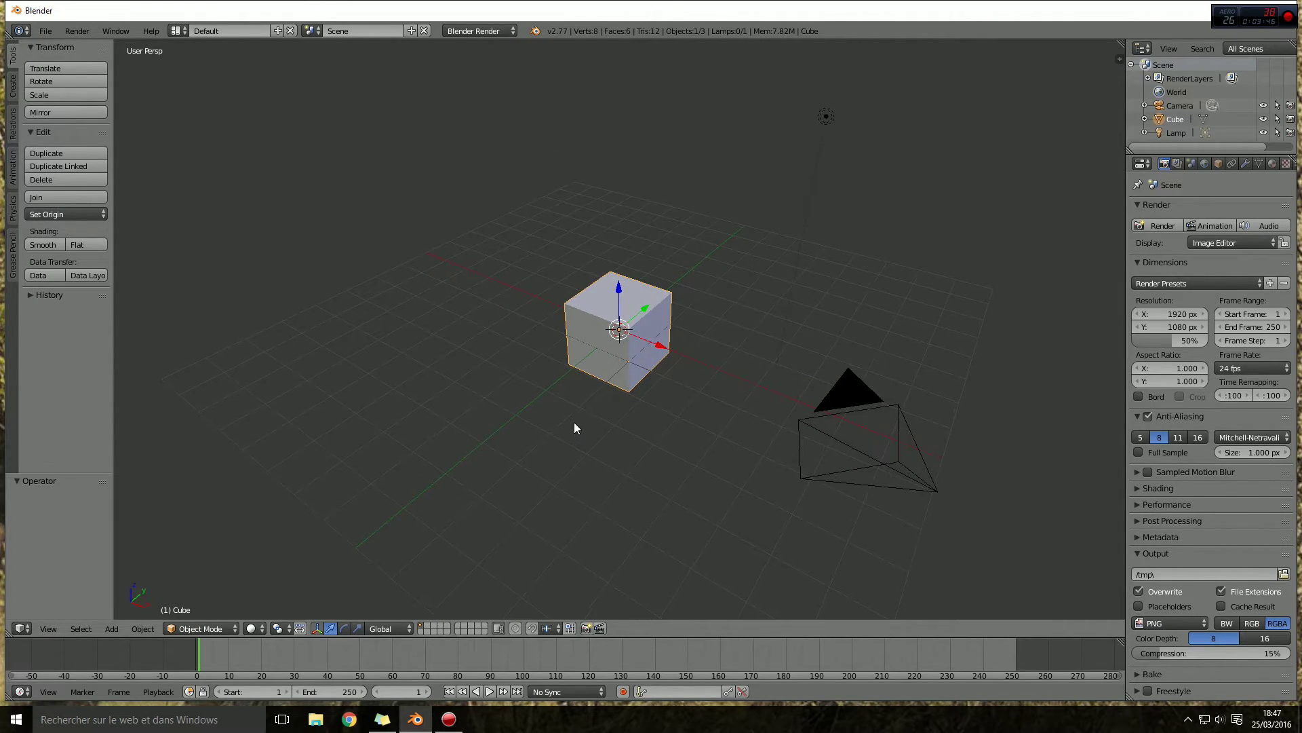
# - Try an X-axis rotation, cancel it, and orbit around the scene
pyautogui.press('r')
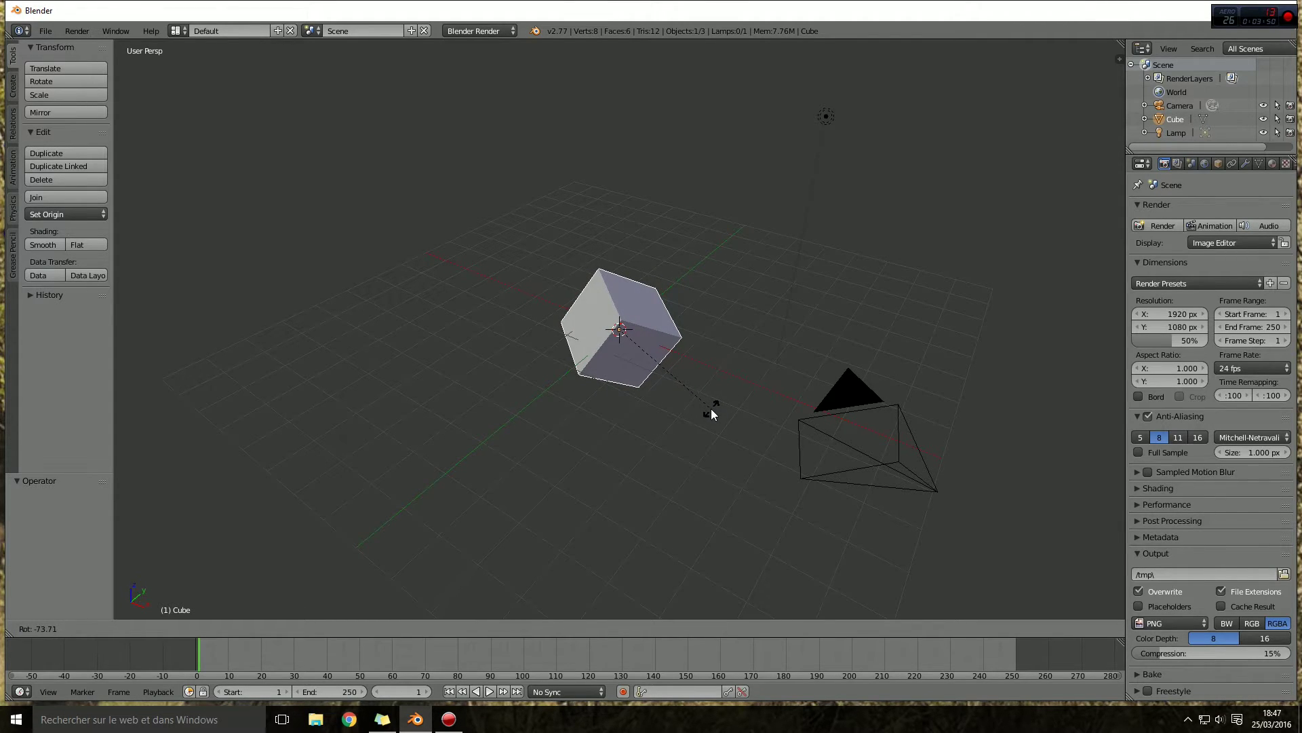
pyautogui.press('x')
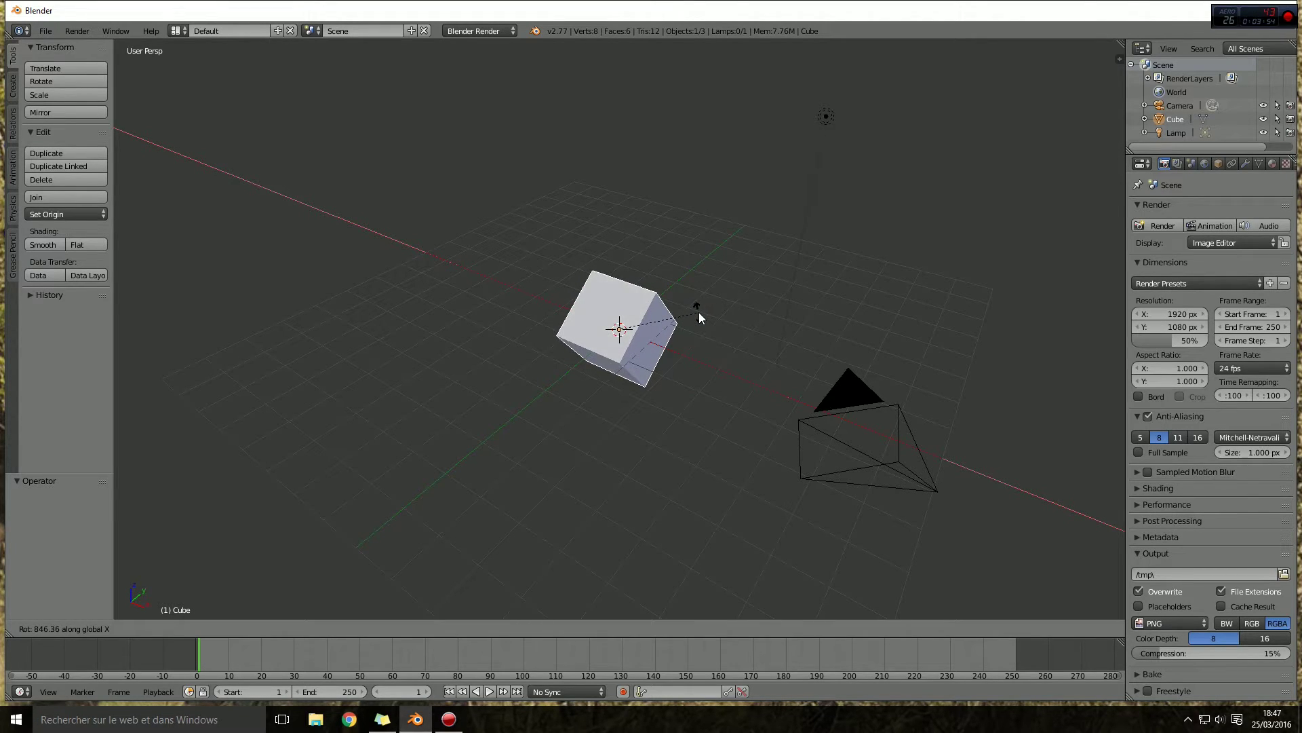
pyautogui.press('Escape')
pyautogui.moveTo(711, 331)
pyautogui.mouseDown(button='middle')
pyautogui.moveTo(622, 382)
pyautogui.moveTo(497, 345)
pyautogui.moveTo(448, 289)
pyautogui.moveTo(534, 312)
pyautogui.mouseUp(button='middle')
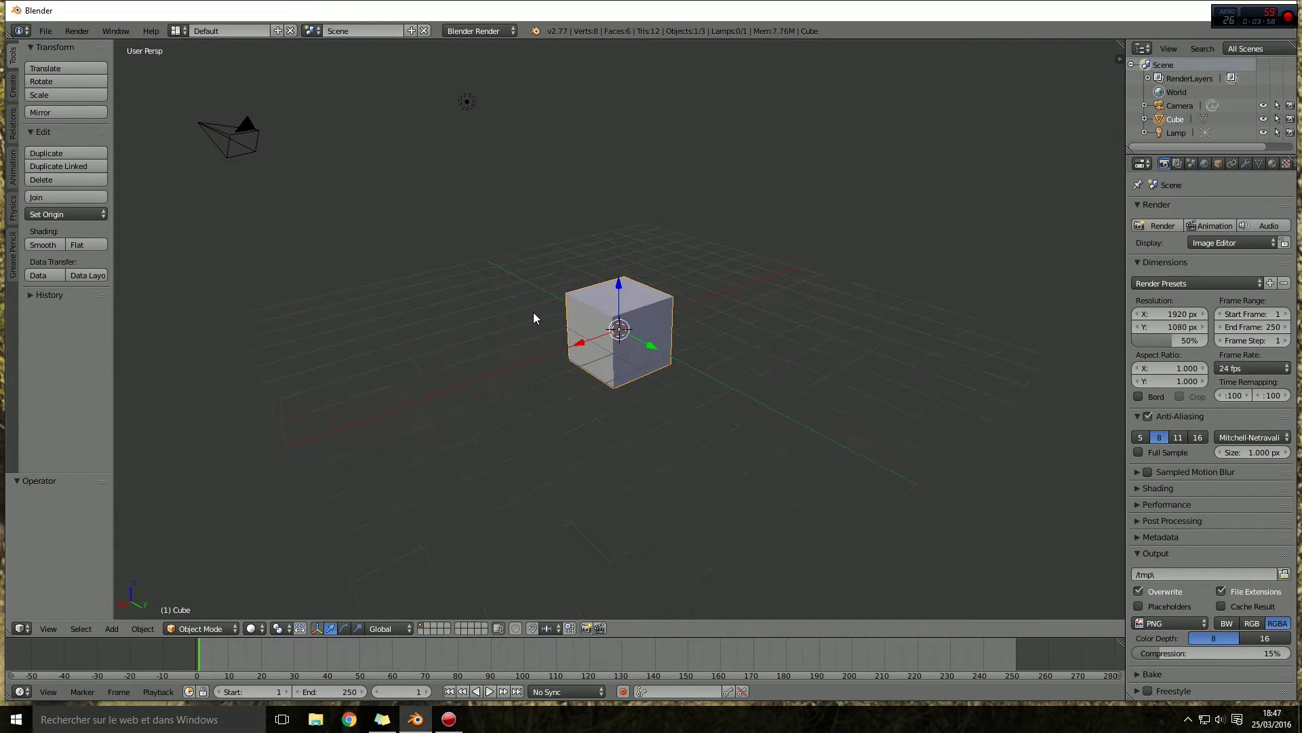
pyautogui.moveTo(554, 382)
pyautogui.mouseDown(button='middle')
pyautogui.moveTo(687, 402)
pyautogui.moveTo(657, 387)
pyautogui.moveTo(679, 419)
pyautogui.moveTo(717, 434)
pyautogui.moveTo(677, 406)
pyautogui.moveTo(692, 422)
pyautogui.mouseUp(button='middle')
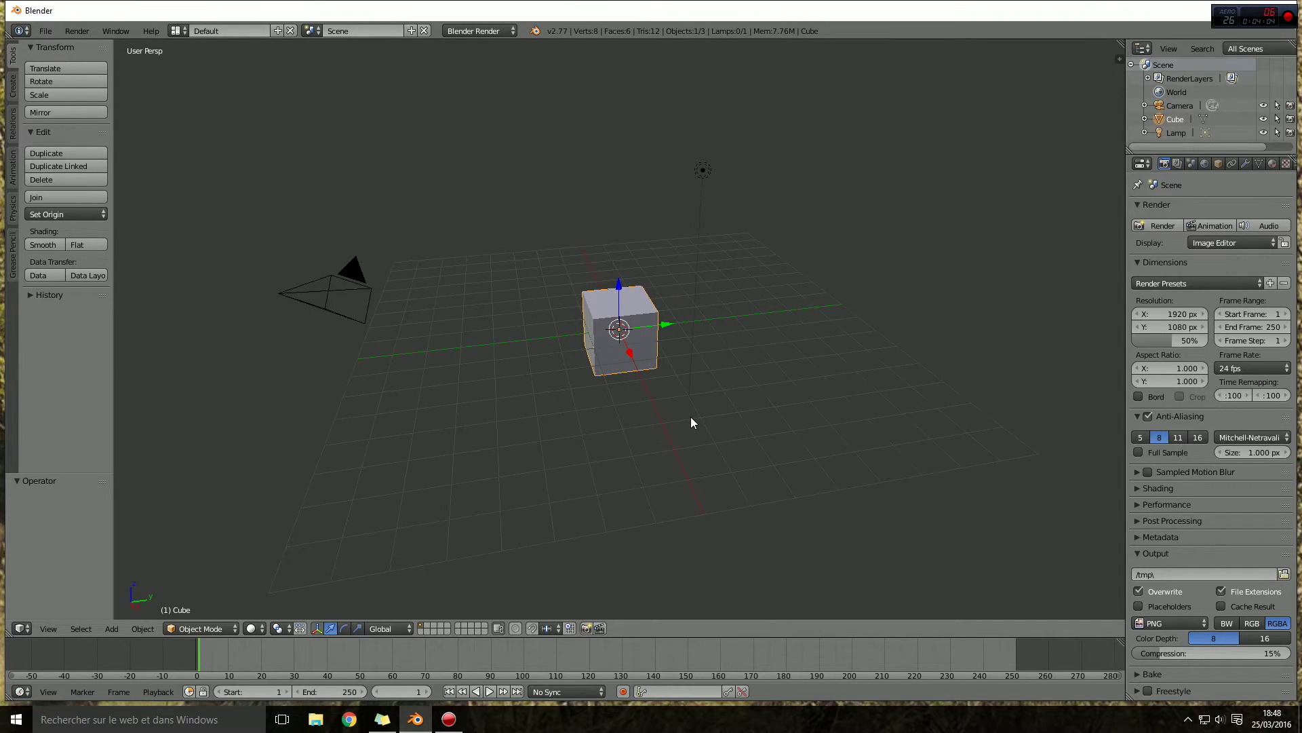
pyautogui.press('s')
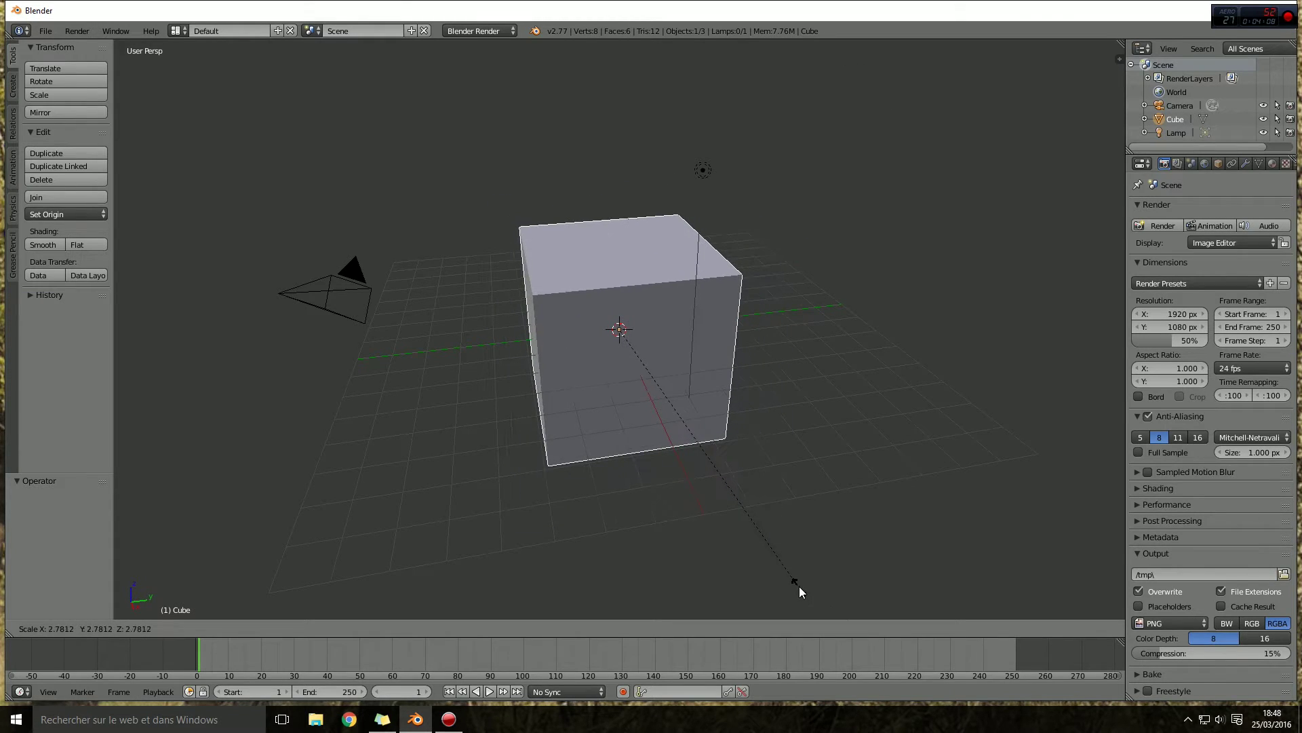
pyautogui.press('x')
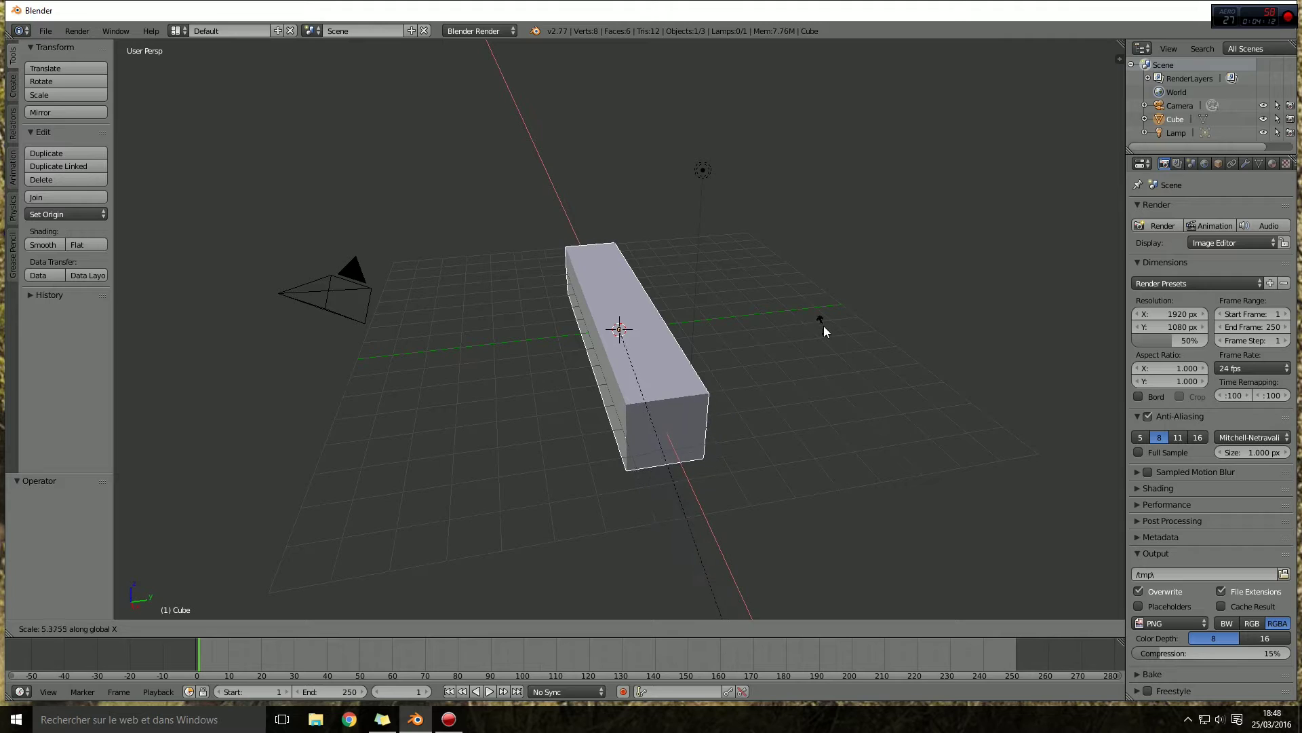
pyautogui.press('y')
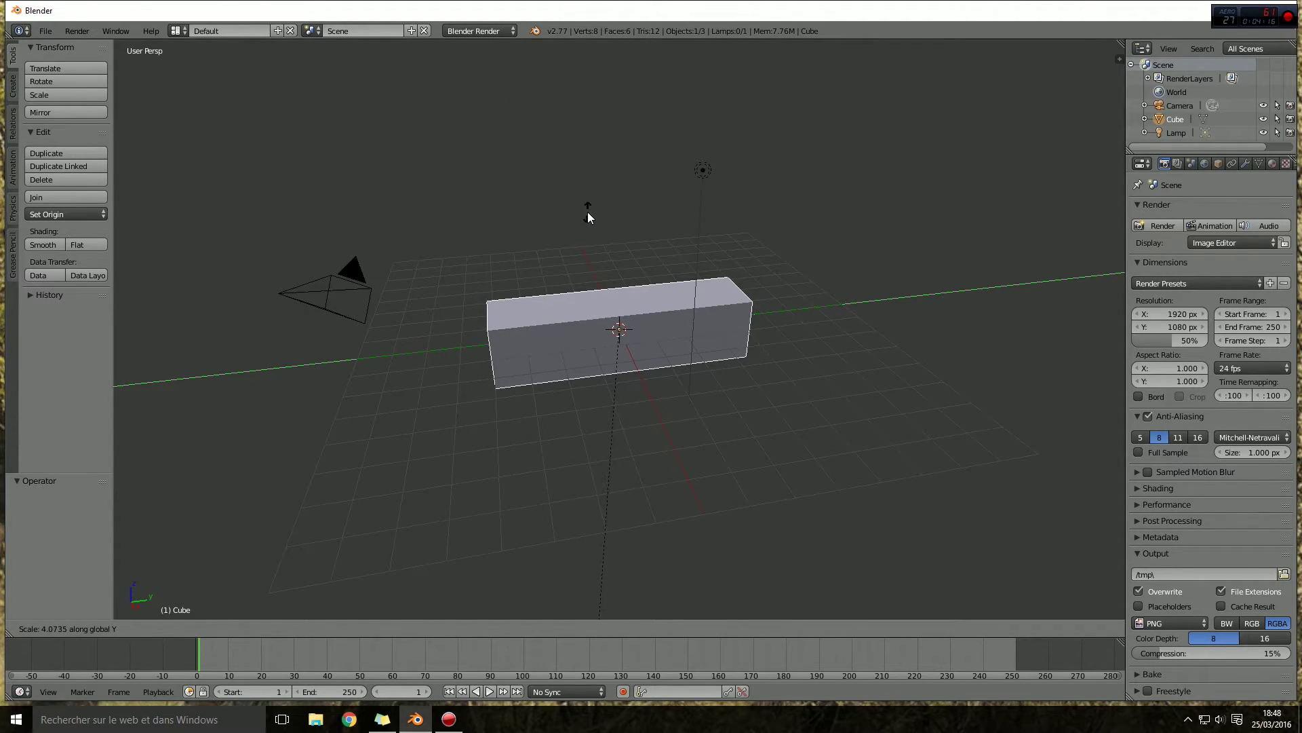
pyautogui.press('z')
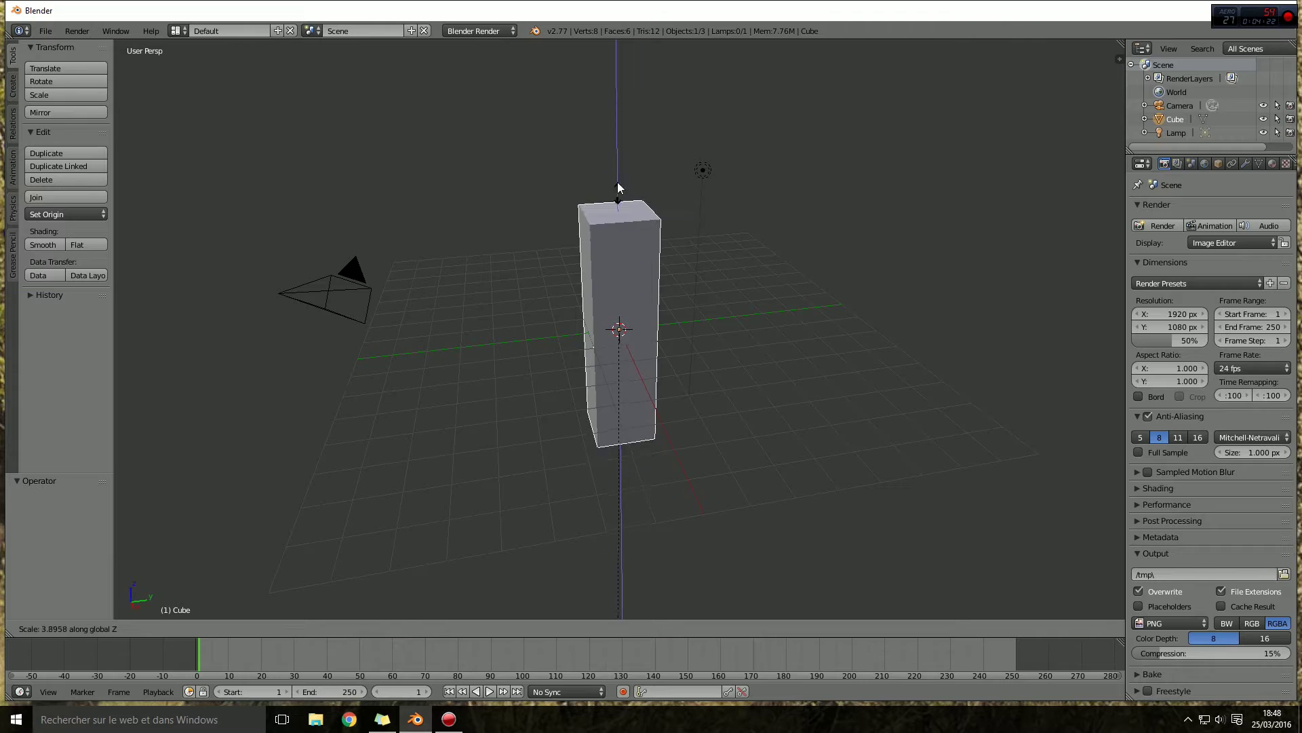
pyautogui.press('Escape')
pyautogui.moveTo(526, 308)
pyautogui.mouseDown(button='middle')
pyautogui.moveTo(505, 295)
pyautogui.moveTo(500, 335)
pyautogui.mouseUp(button='middle')
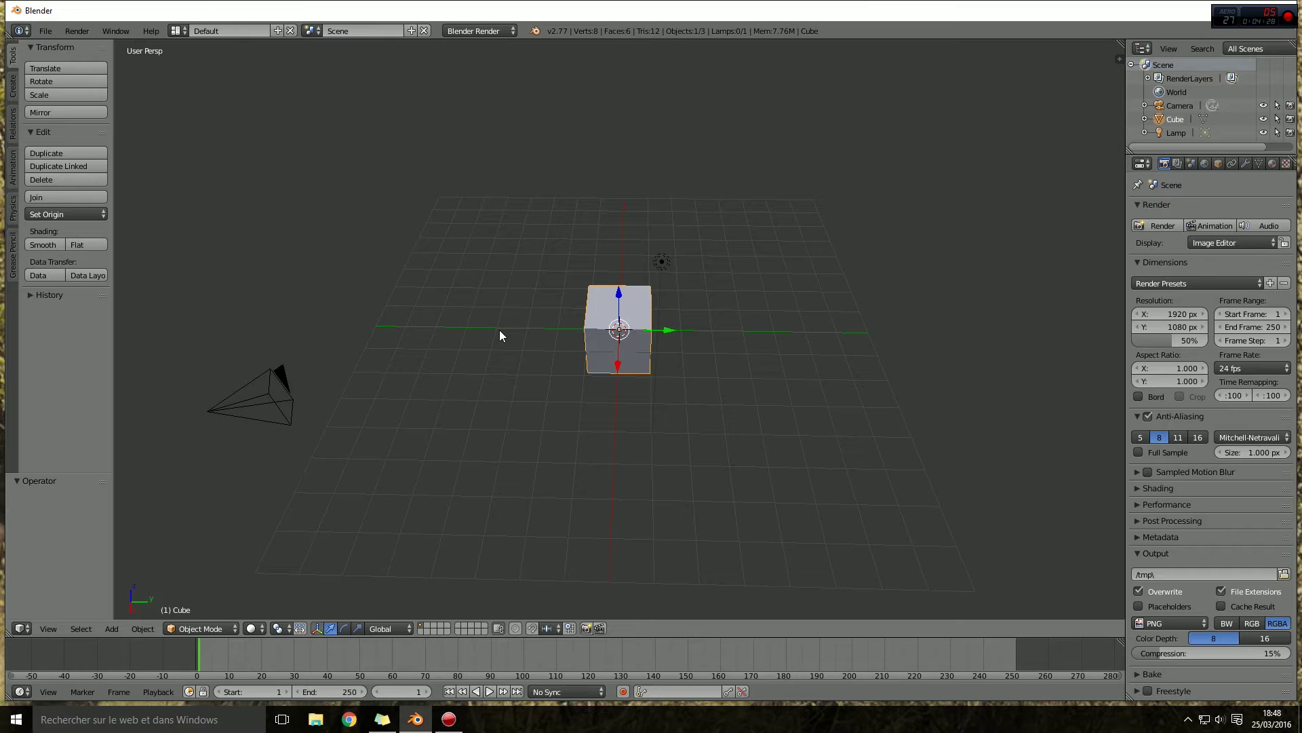
# - Switch to a zoomed-in orthographic Top view and begin moving the cube
pyautogui.press('KP_7')
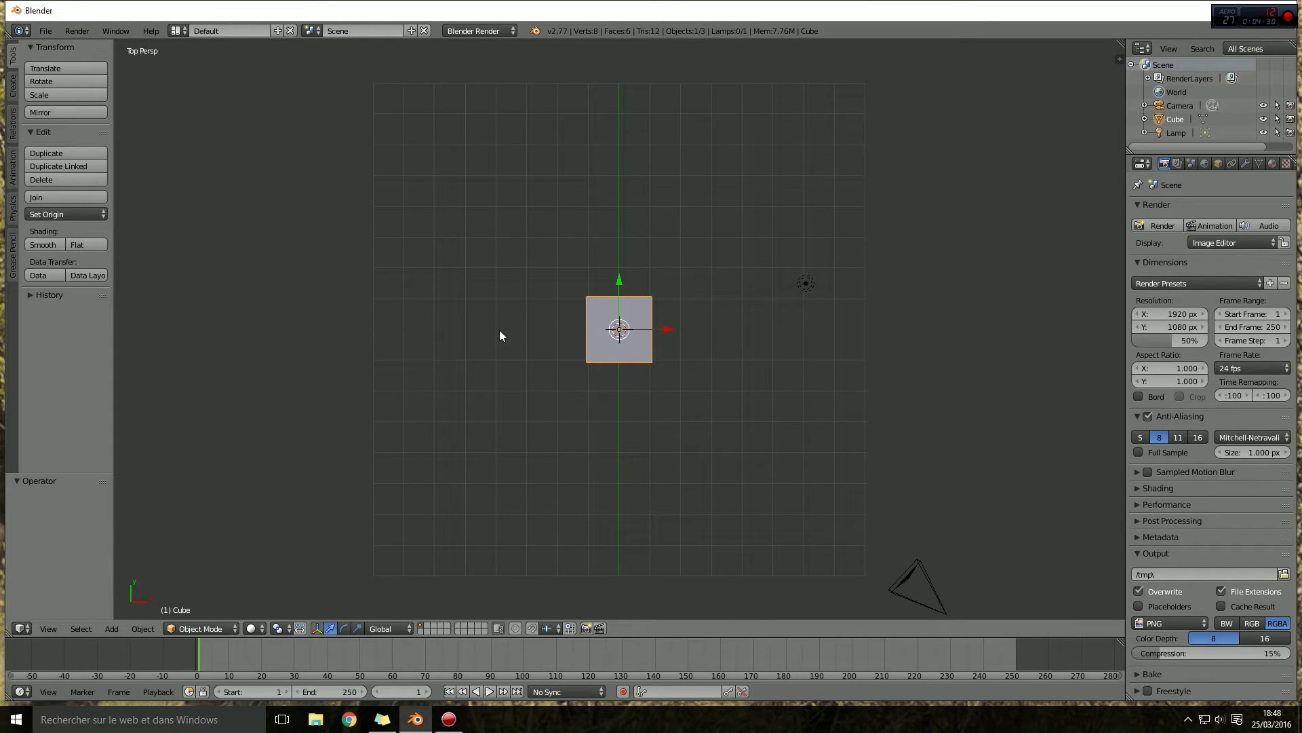
pyautogui.press('KP_5')
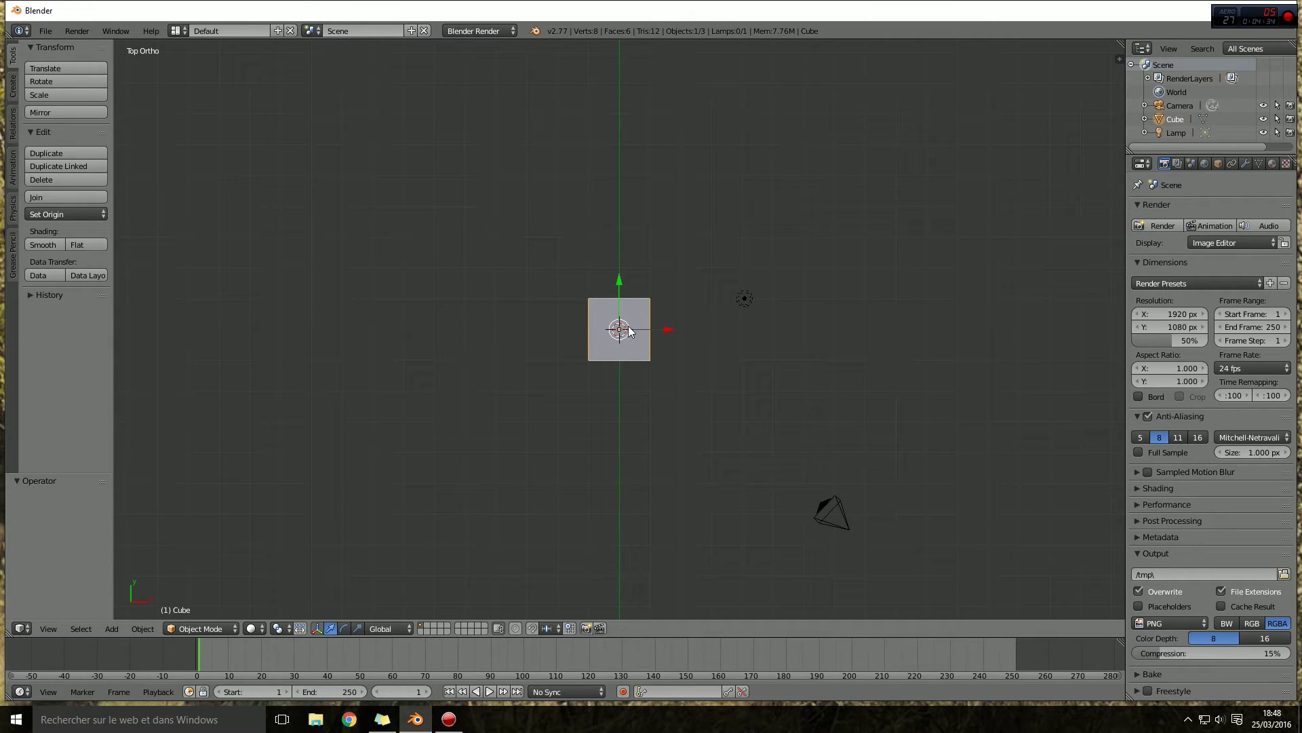
pyautogui.scroll(2, 627, 331)
pyautogui.scroll(3, 626, 334)
pyautogui.scroll(1, 626, 337)
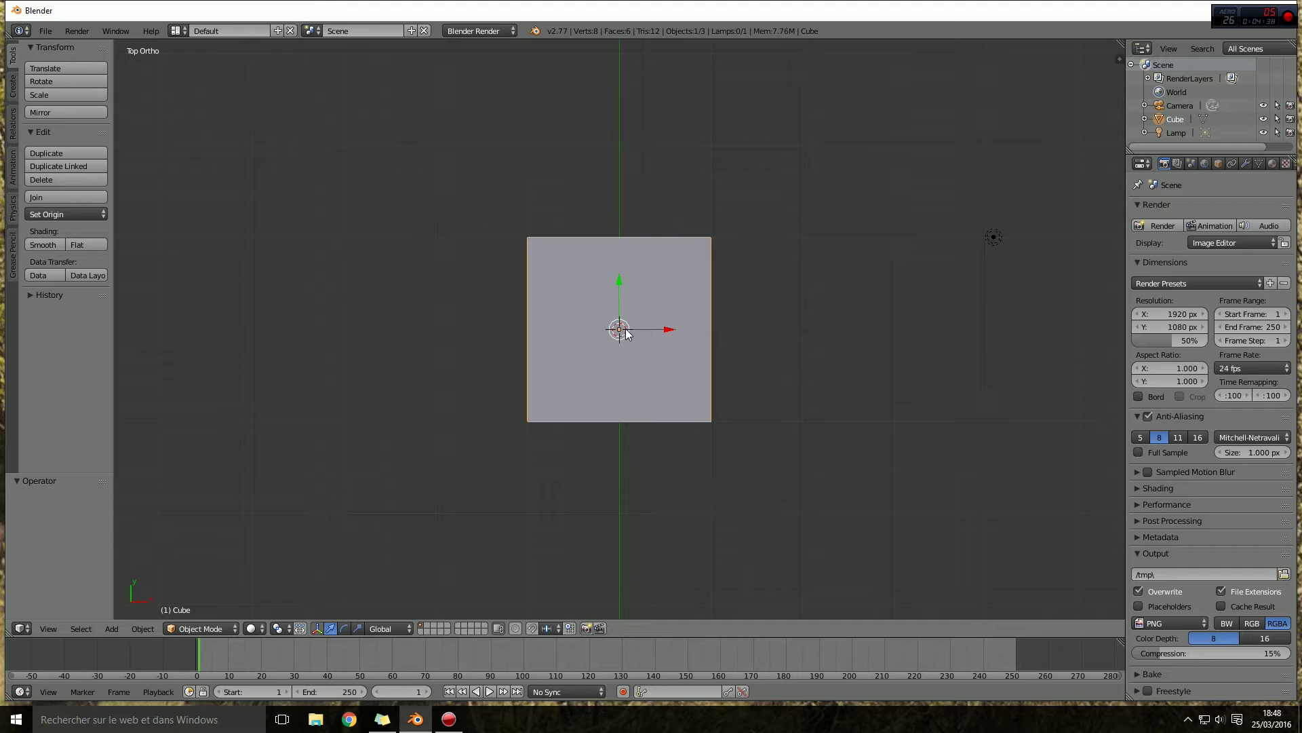
pyautogui.press('g')
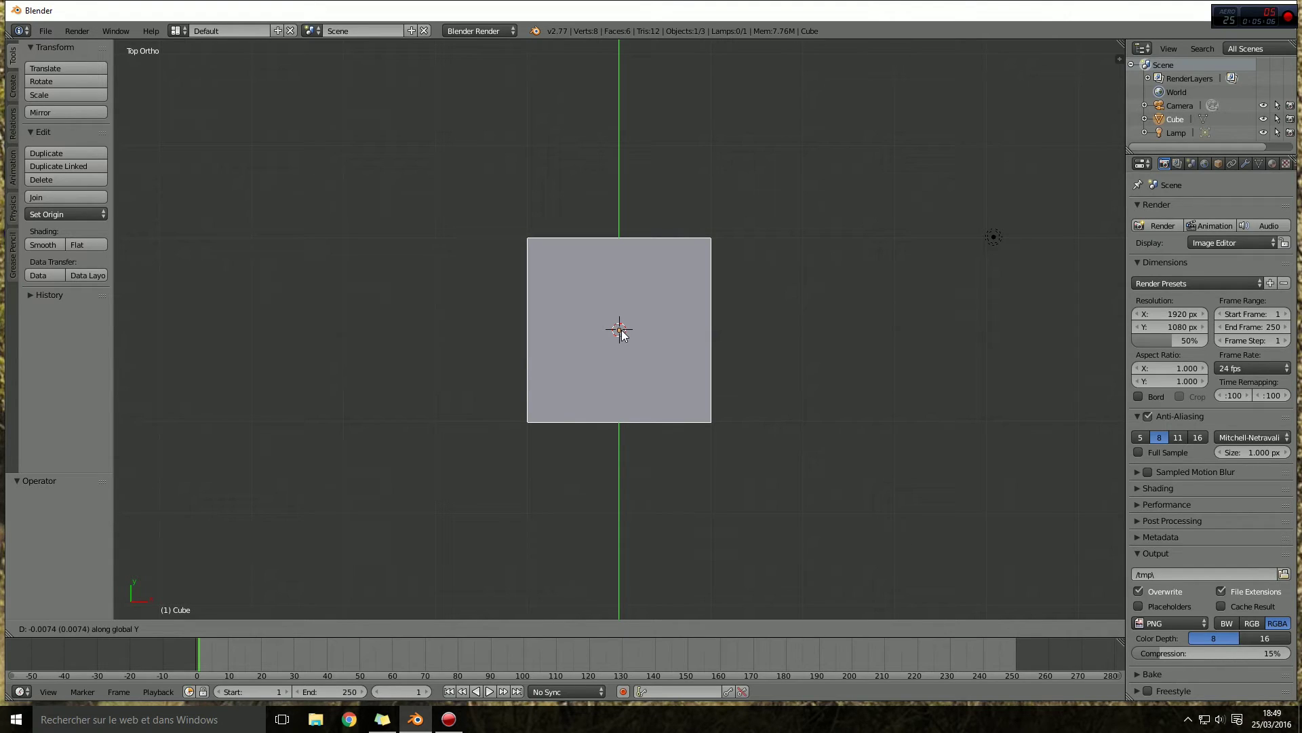
# - Try Y offsets of 1 and -4, clear them, and confirm the move at zero offset
pyautogui.write('1')
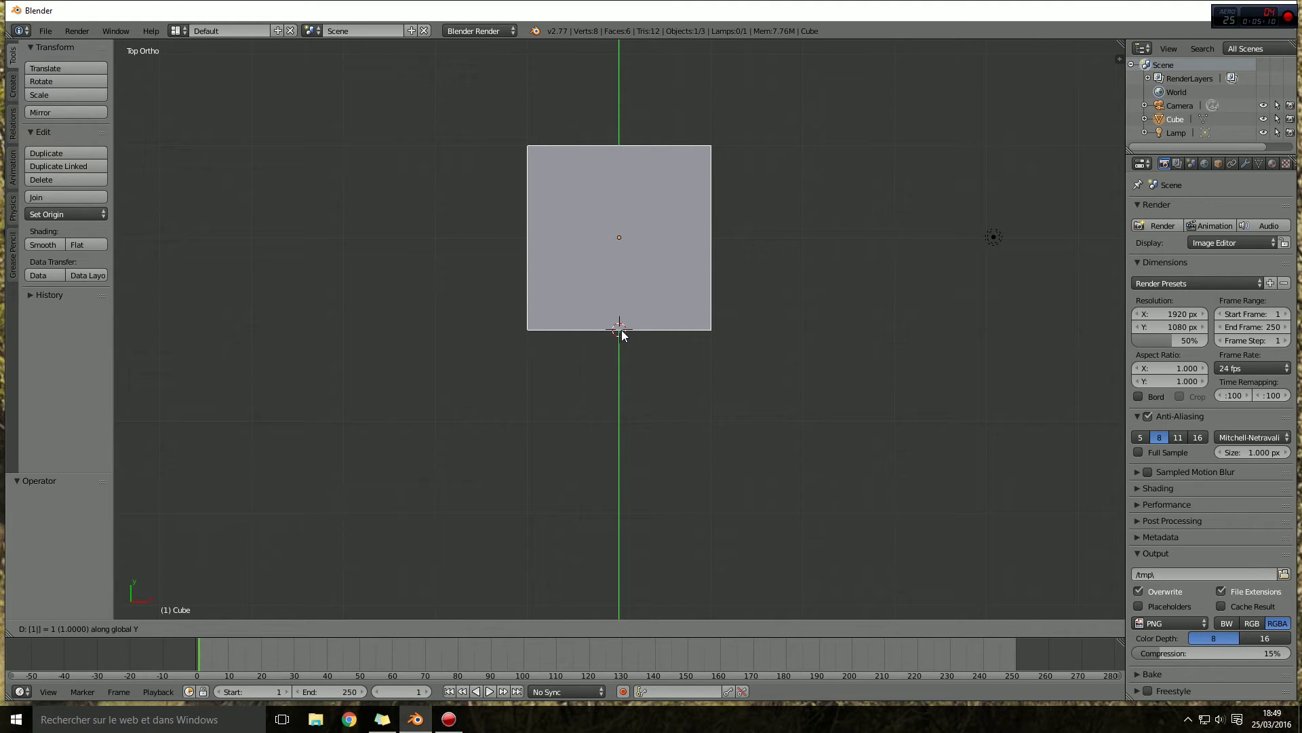
pyautogui.press('-')
pyautogui.write('4')
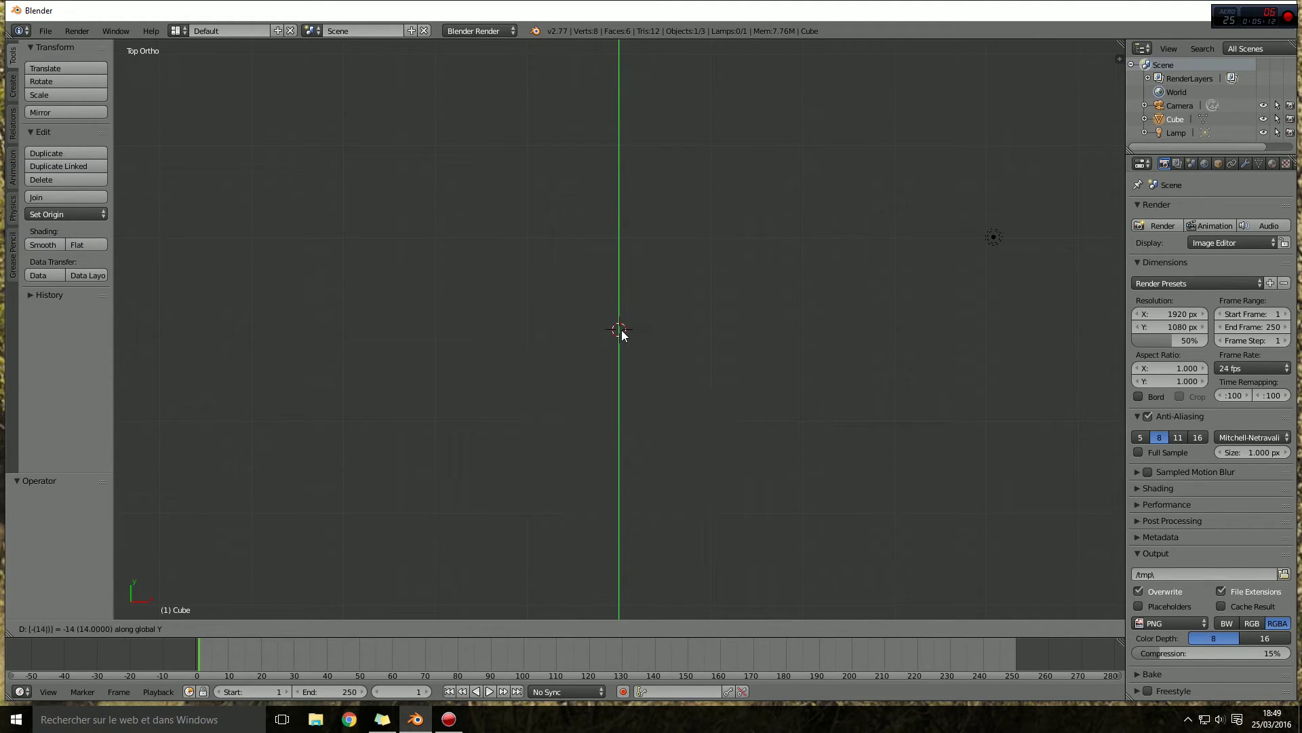
pyautogui.press('BackSpace')
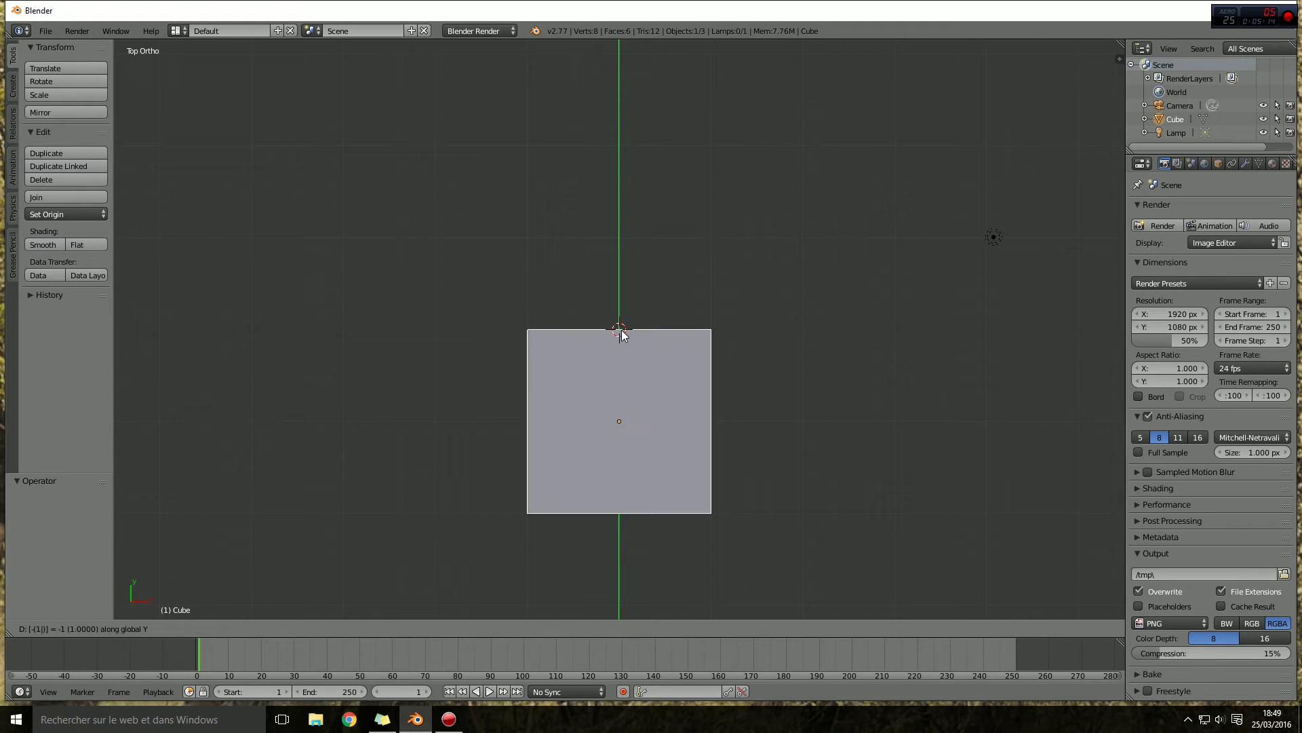
pyautogui.press('BackSpace')
pyautogui.press('x')
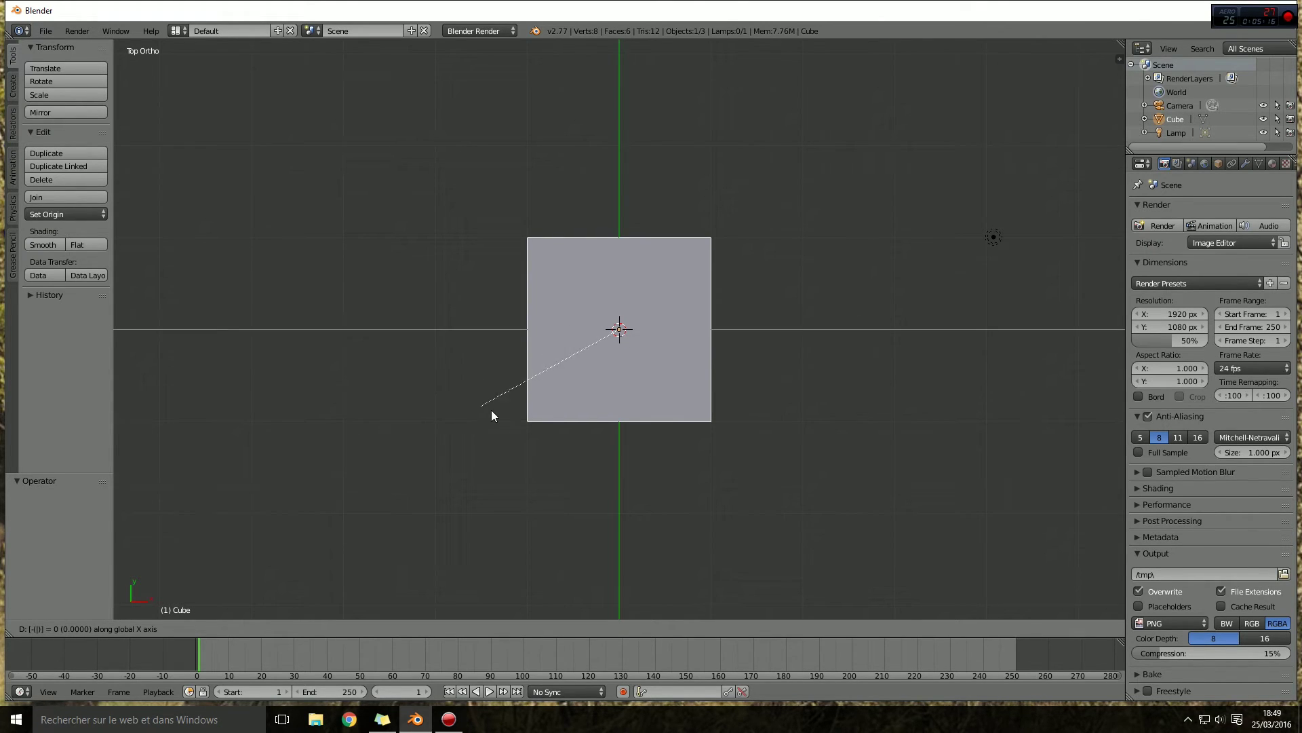
pyautogui.click(589, 488)
pyautogui.moveTo(589, 487)
pyautogui.mouseDown(button='middle')
pyautogui.moveTo(509, 395)
pyautogui.moveTo(491, 317)
pyautogui.moveTo(549, 390)
pyautogui.moveTo(861, 449)
pyautogui.moveTo(663, 415)
pyautogui.moveTo(546, 445)
pyautogui.moveTo(641, 488)
pyautogui.moveTo(725, 483)
pyautogui.moveTo(736, 468)
pyautogui.moveTo(715, 474)
pyautogui.moveTo(692, 387)
pyautogui.moveTo(639, 367)
pyautogui.moveTo(599, 395)
pyautogui.moveTo(520, 384)
pyautogui.moveTo(445, 411)
pyautogui.moveTo(510, 484)
pyautogui.moveTo(649, 530)
pyautogui.moveTo(779, 504)
pyautogui.moveTo(794, 512)
pyautogui.moveTo(799, 496)
pyautogui.moveTo(748, 473)
pyautogui.mouseUp(button='middle')
# - Return the view to perspective and orbit to a more frontal angle on the cube
pyautogui.press('KP_5')
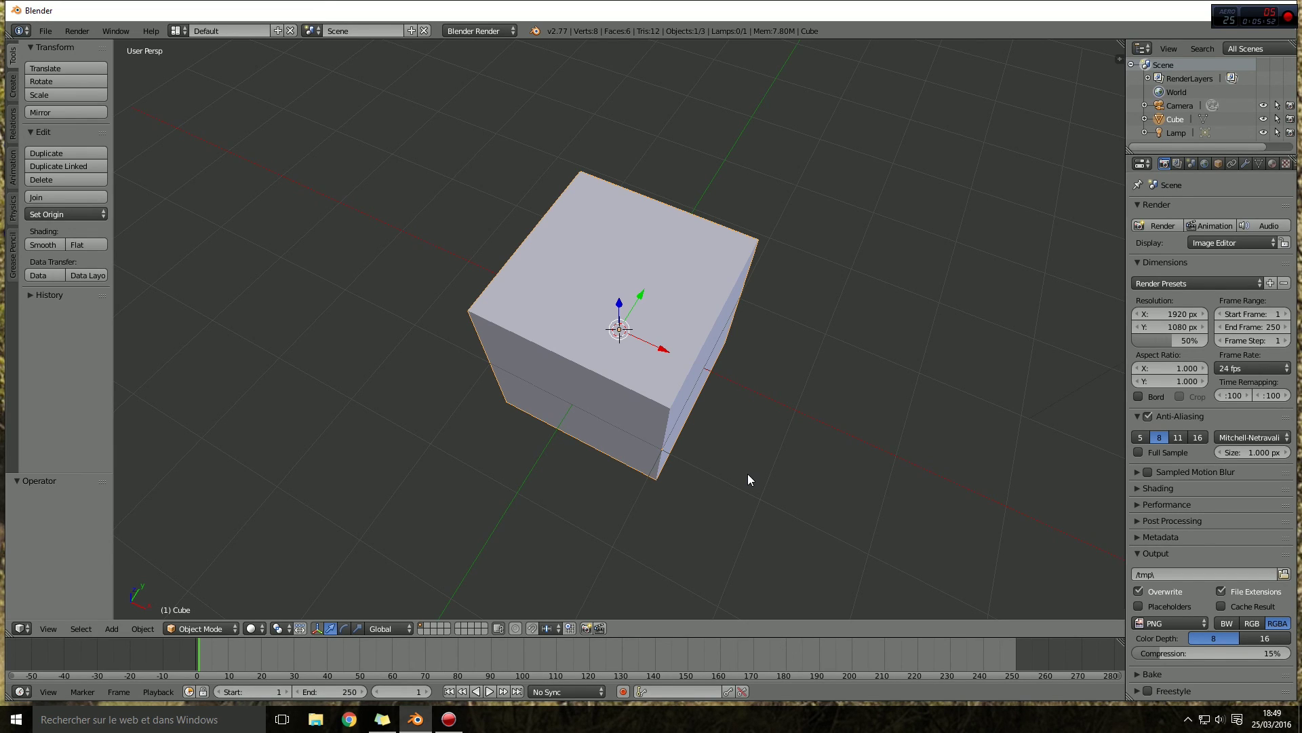
pyautogui.moveTo(743, 466)
pyautogui.mouseDown(button='middle')
pyautogui.moveTo(658, 382)
pyautogui.moveTo(745, 435)
pyautogui.moveTo(708, 420)
pyautogui.mouseUp(button='middle')
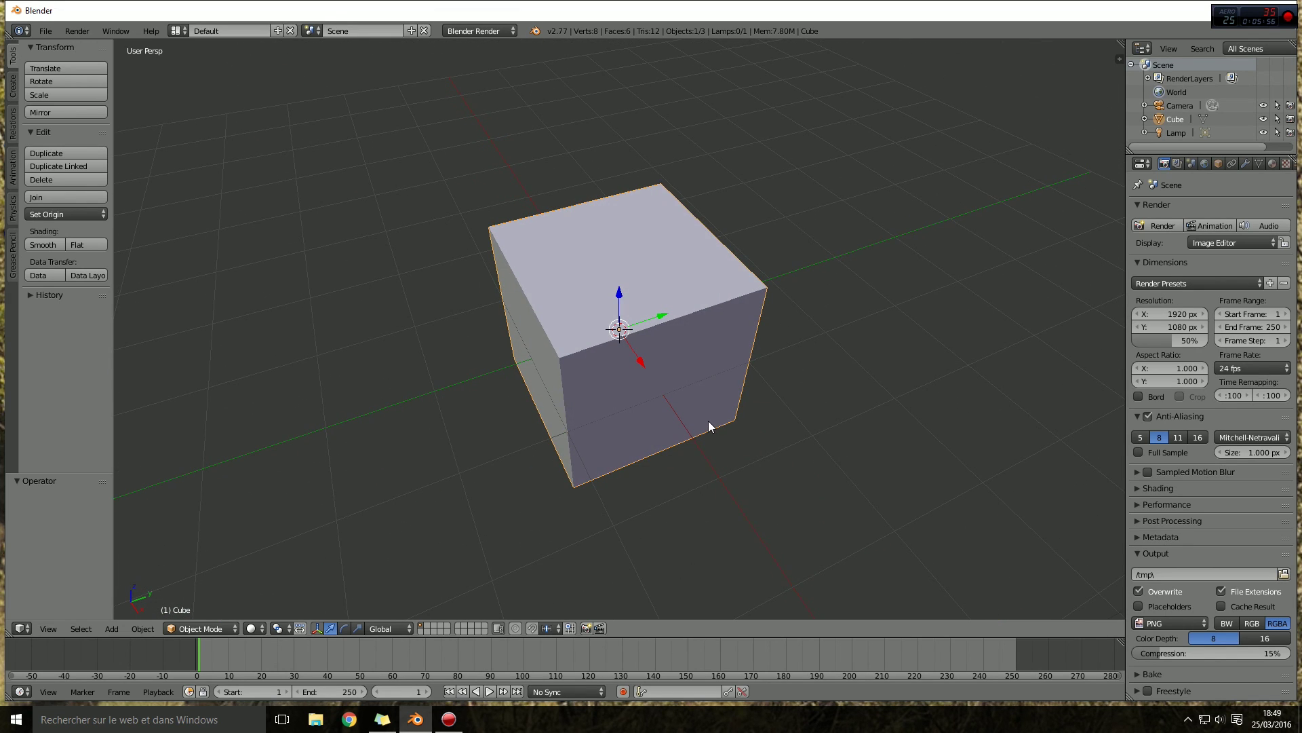